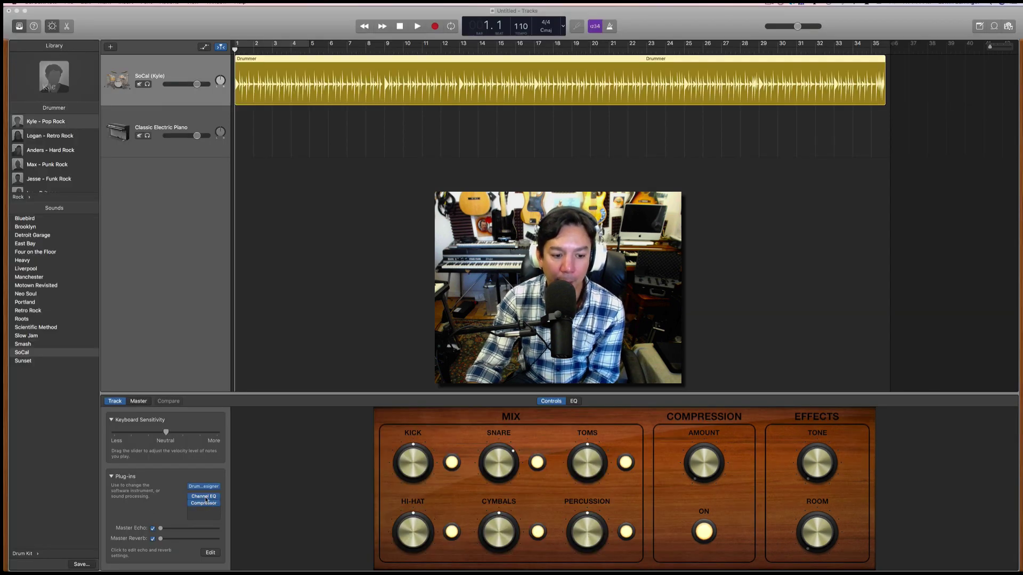
# Check the Channel EQ, then set the Channel EQ and Compressor slots to No Plug-in
pyautogui.click(204, 497)
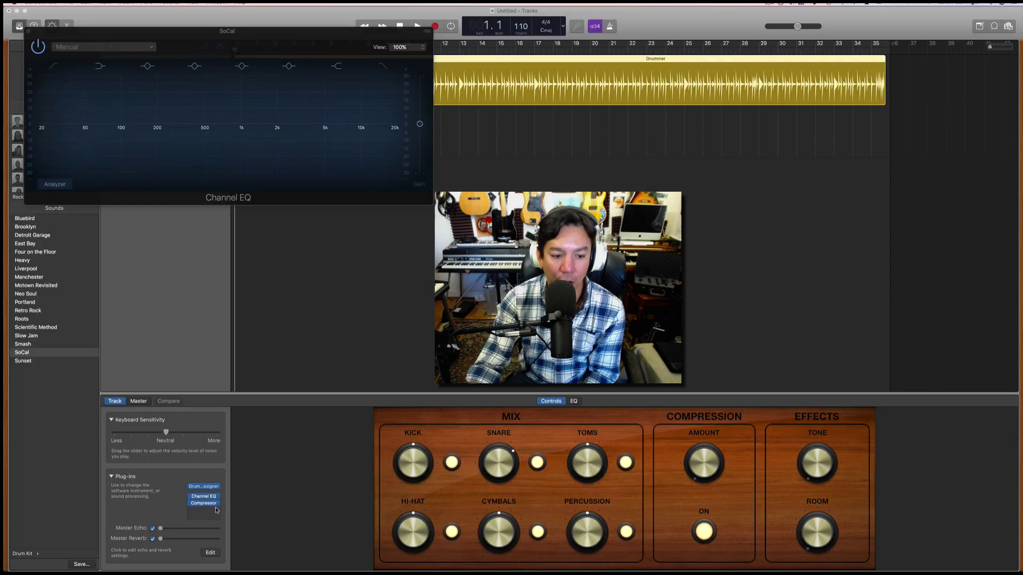
pyautogui.click(28, 32)
pyautogui.moveTo(217, 498)
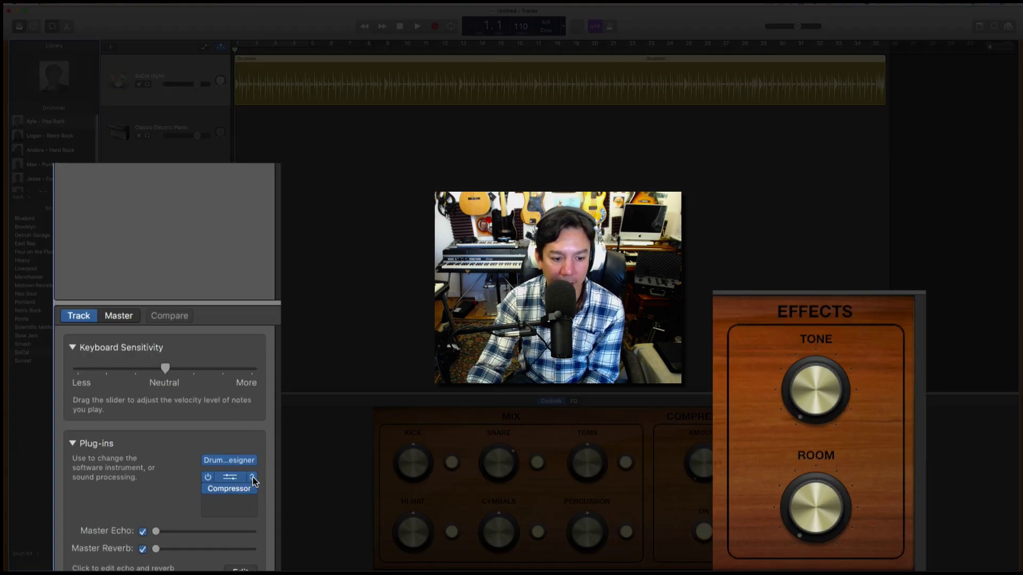
pyautogui.click(253, 477)
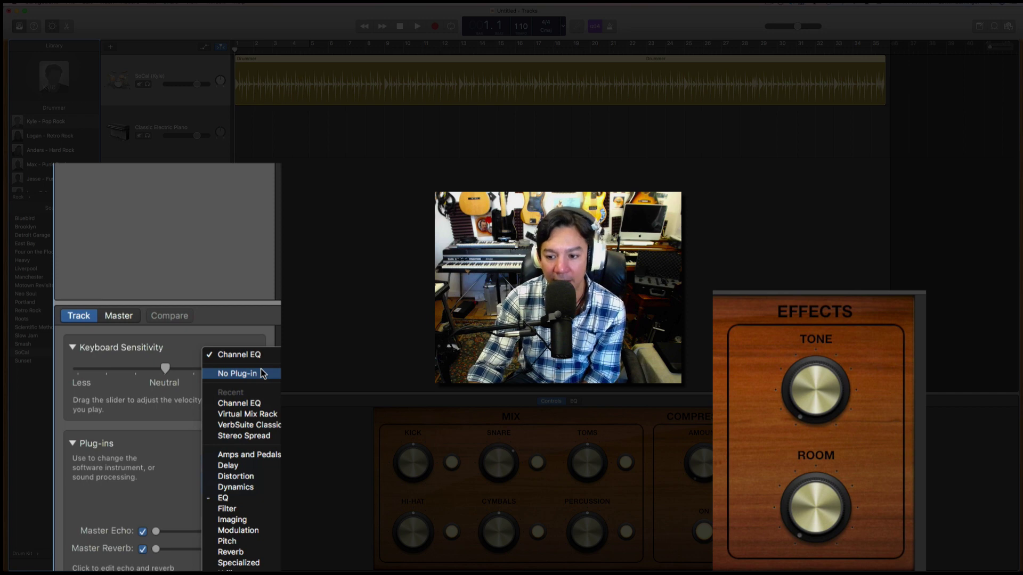
pyautogui.click(237, 374)
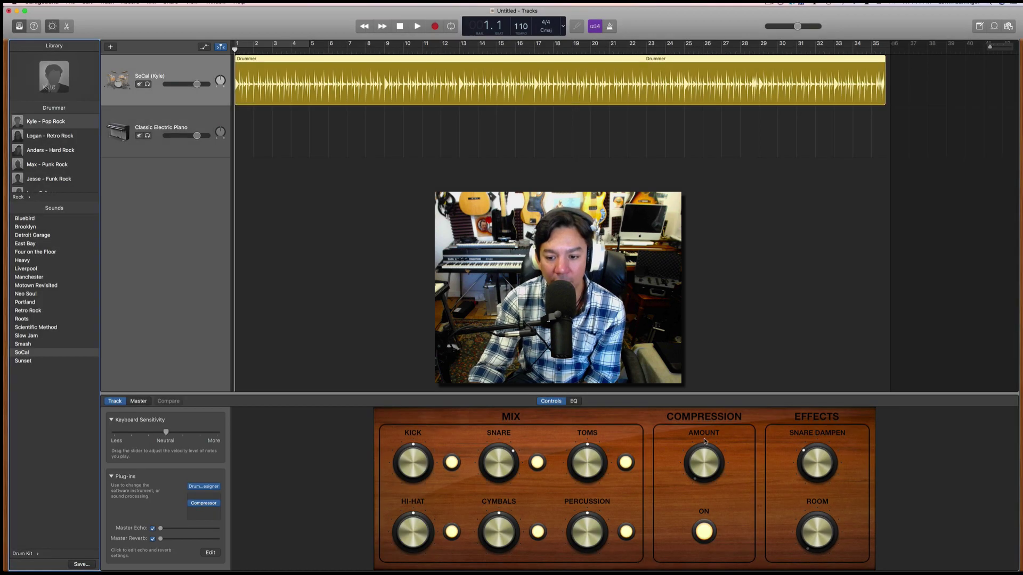
pyautogui.click(219, 506)
pyautogui.click(224, 438)
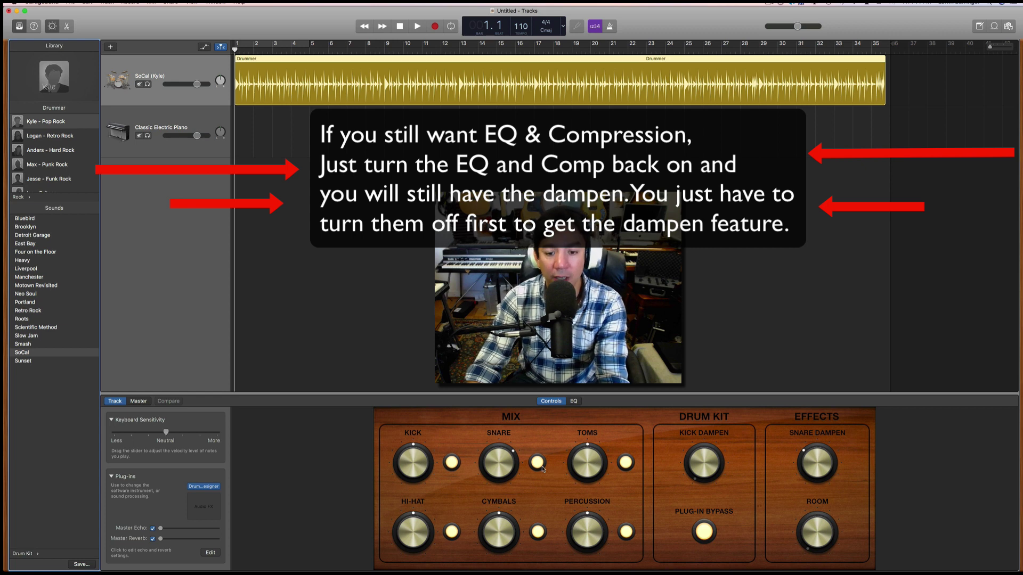
# Switch off the toms, percussion, cymbals and hi-hat in the SoCal kit
pyautogui.click(623, 464)
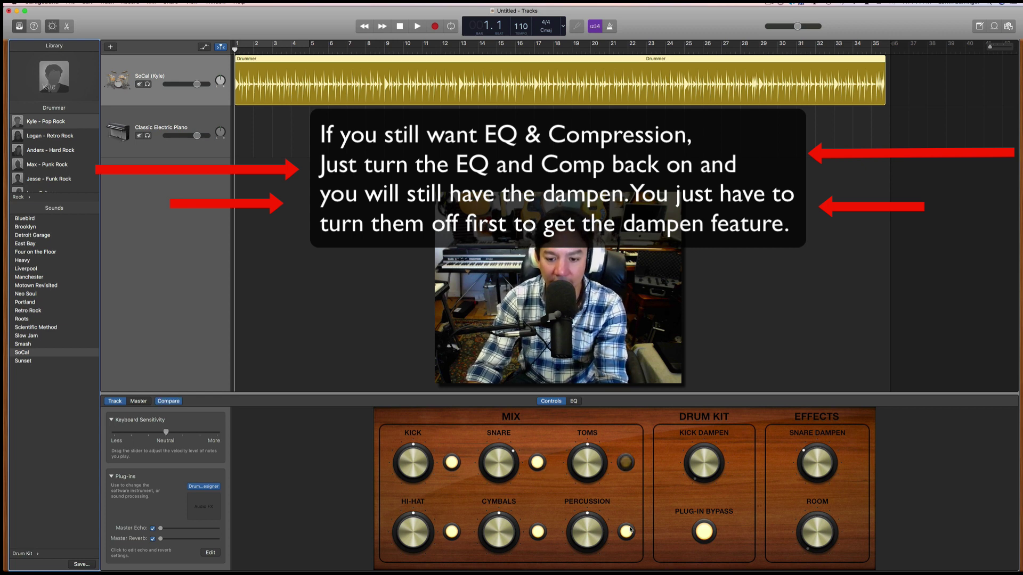
pyautogui.click(627, 531)
pyautogui.click(538, 532)
pyautogui.click(452, 532)
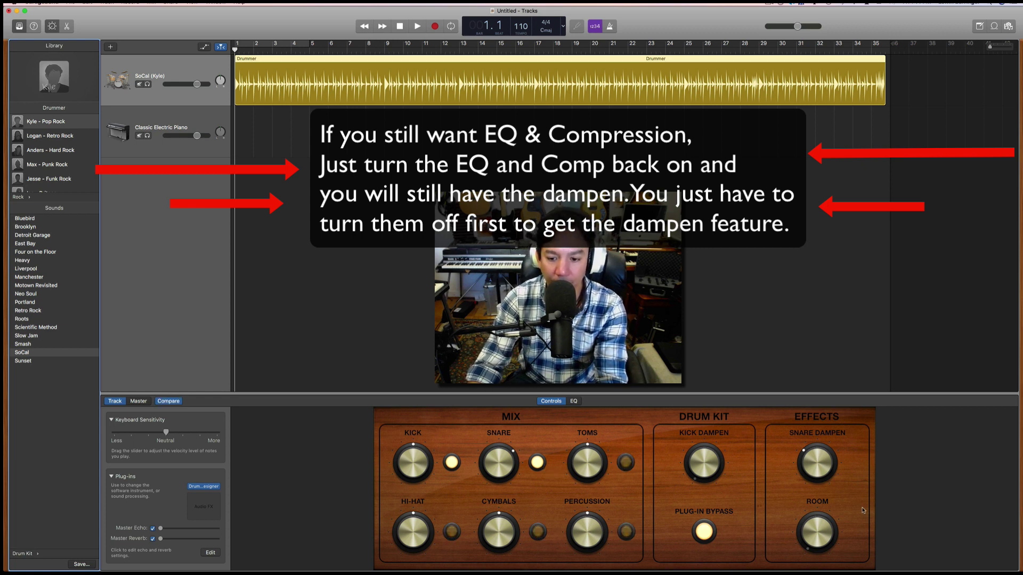
# Raise Snare Dampen to about halfway and Kick Dampen to about two-thirds while listening
pyautogui.moveTo(821, 455); pyautogui.dragTo(856, 572)
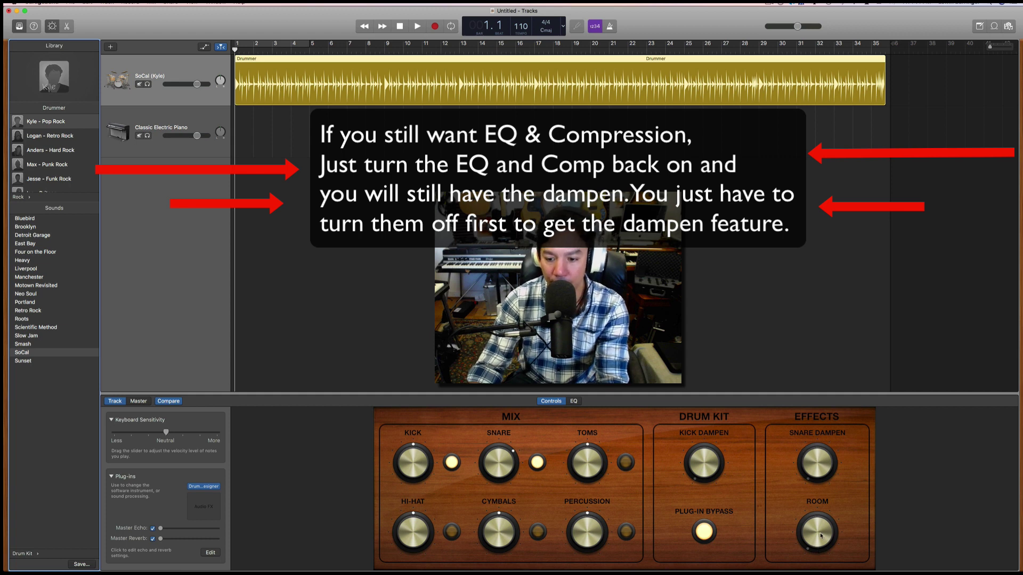
pyautogui.press('space')
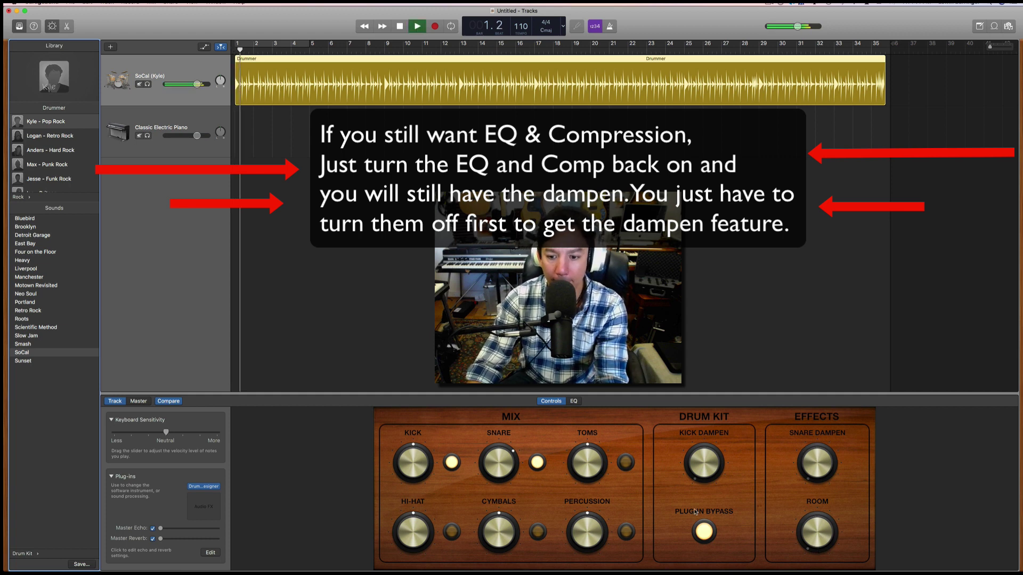
pyautogui.moveTo(701, 474); pyautogui.dragTo(704, 454)
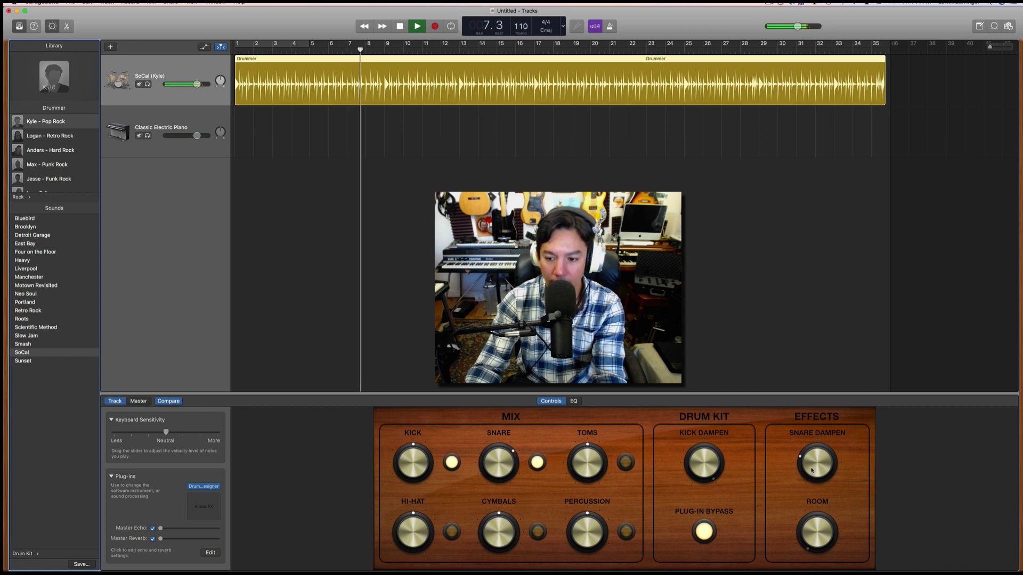
pyautogui.moveTo(813, 458); pyautogui.dragTo(812, 456)
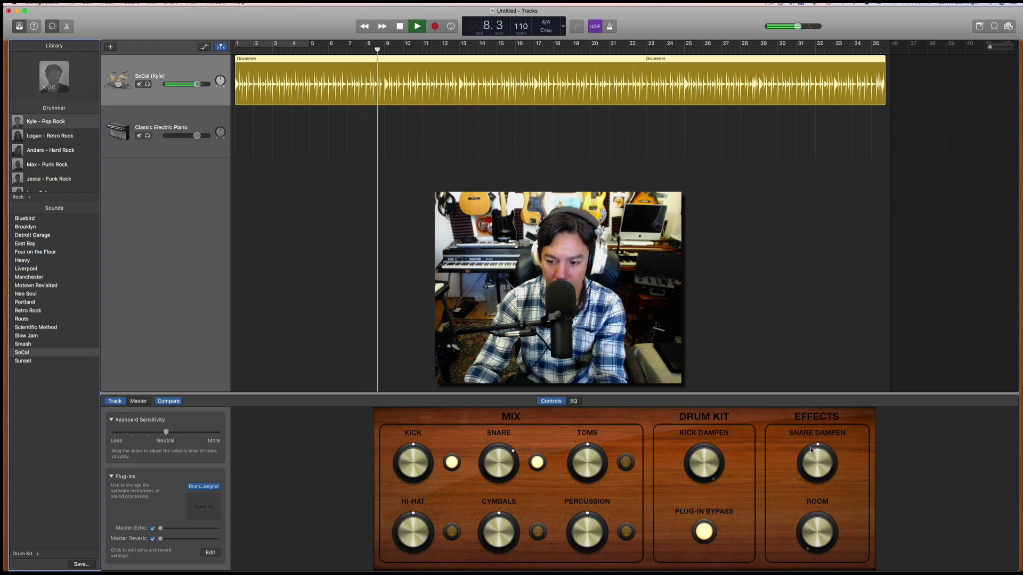
pyautogui.moveTo(815, 471); pyautogui.dragTo(815, 463)
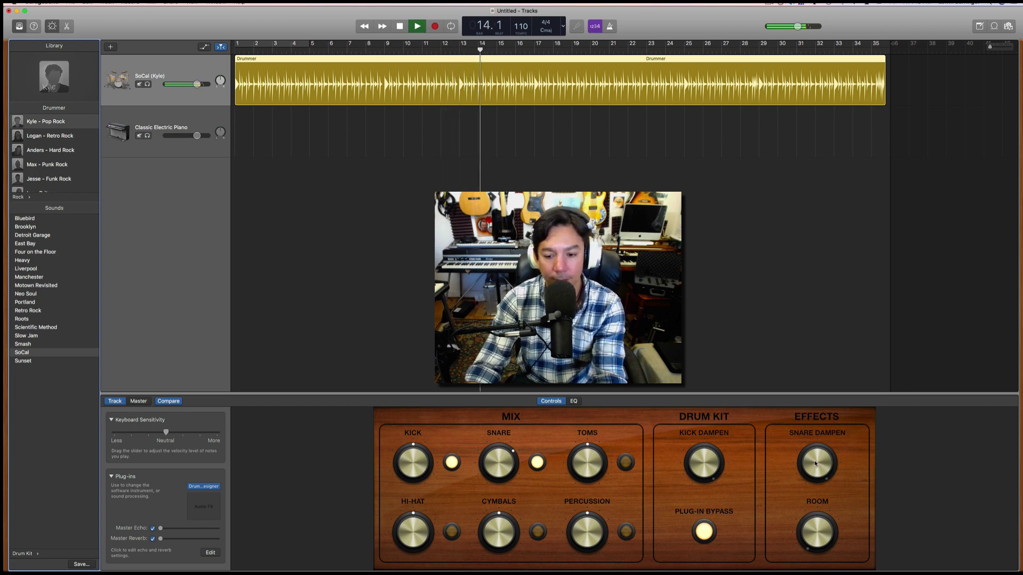
pyautogui.press('space')
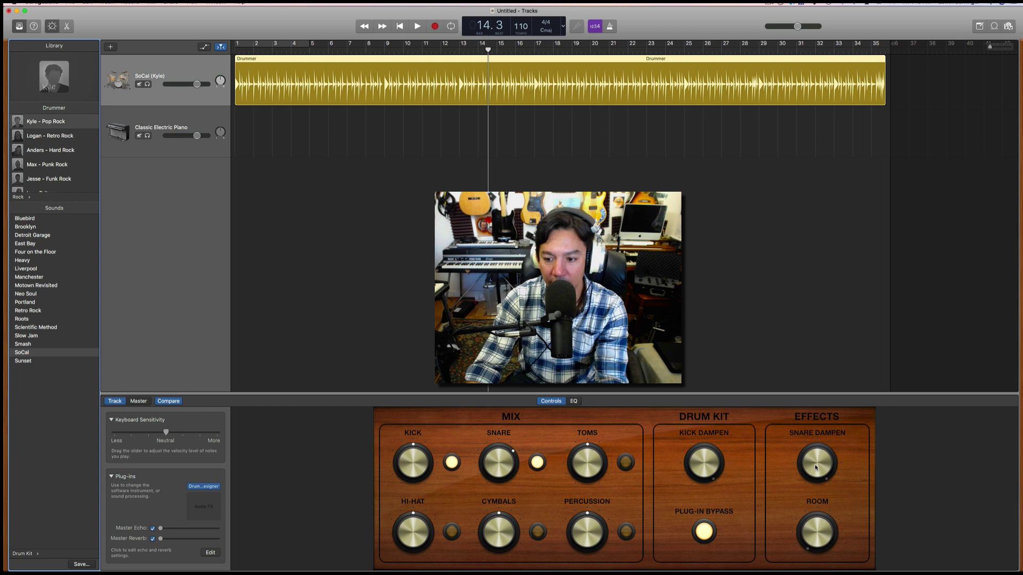
pyautogui.press('space')
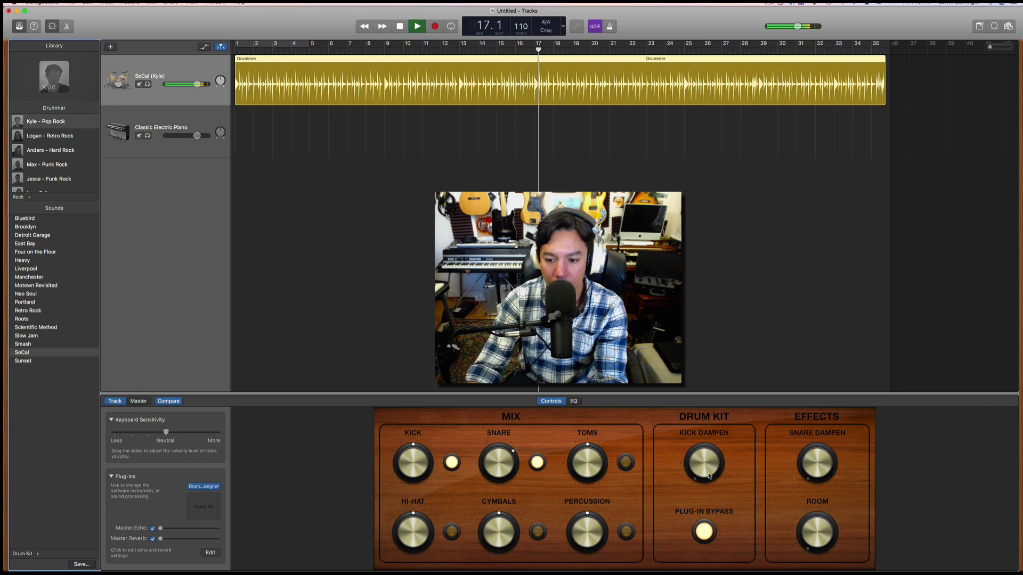
pyautogui.moveTo(709, 476); pyautogui.dragTo(705, 470)
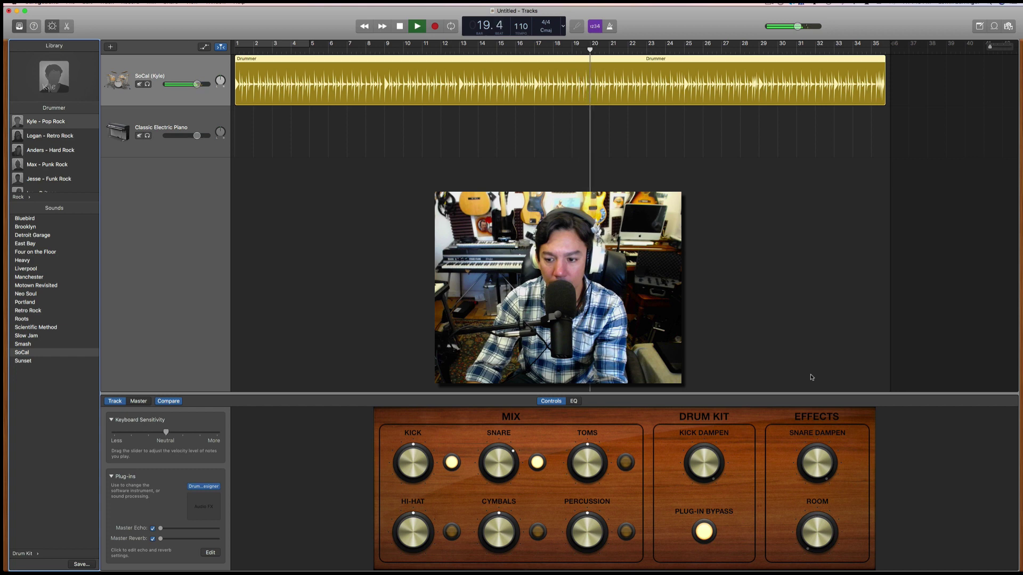
pyautogui.press('space')
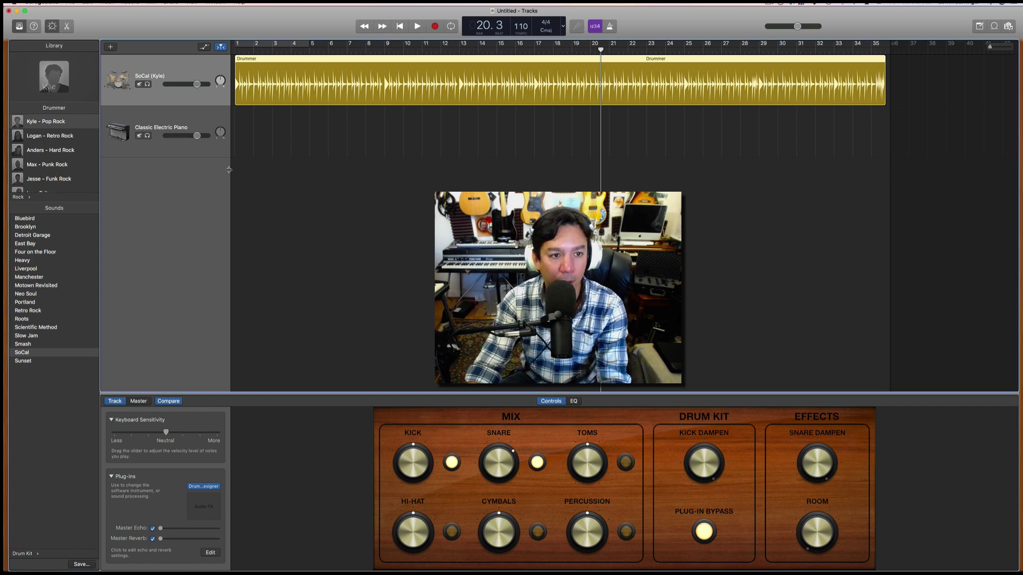
# Show track automation and list the SoCal track's automatable parameters
pyautogui.press('a')
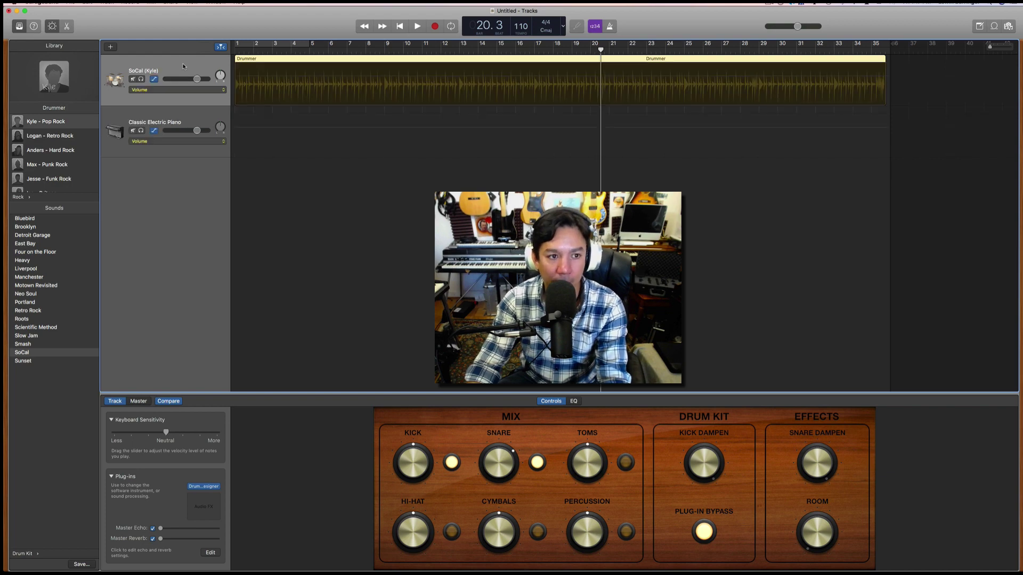
pyautogui.click(196, 88)
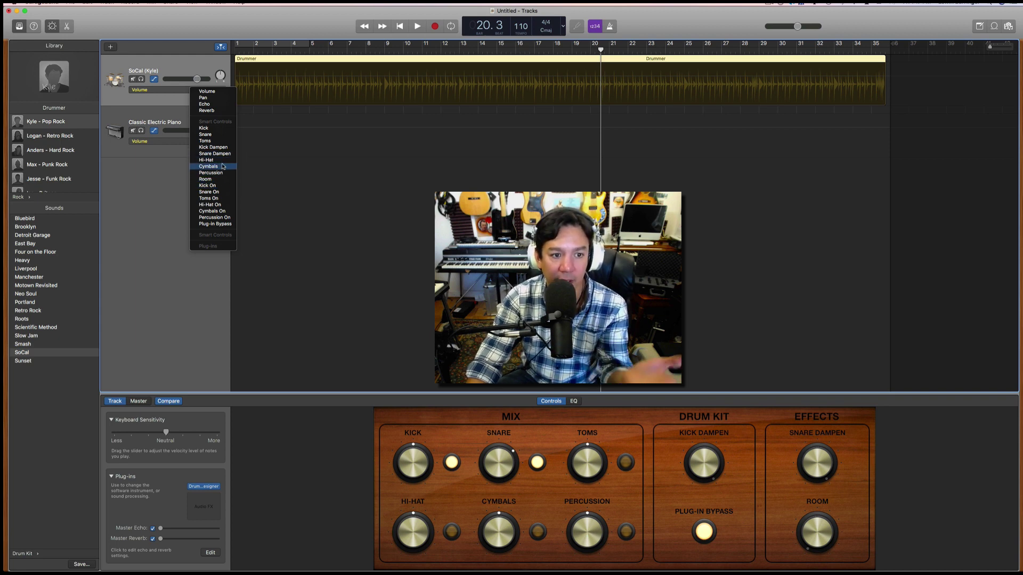
# Automate the SoCal track's Hi-Hat level, adding a point and pulling it to minimum
pyautogui.click(223, 160)
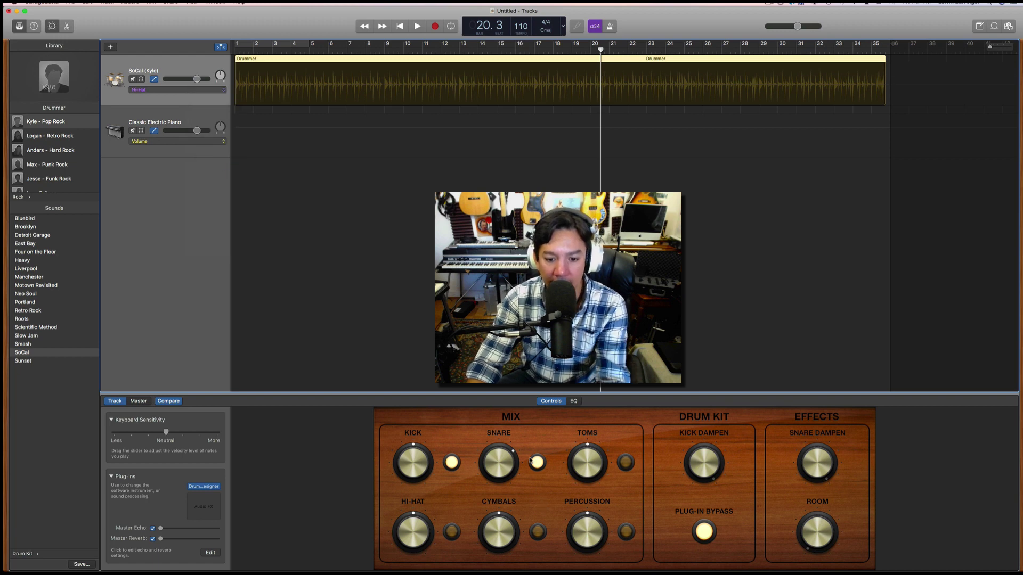
pyautogui.click(451, 533)
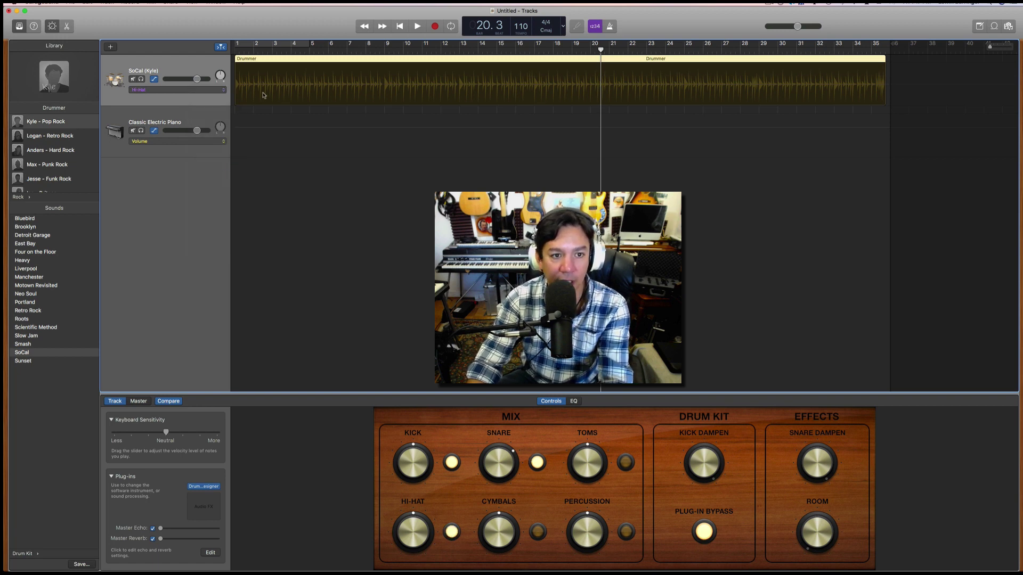
pyautogui.click(154, 79)
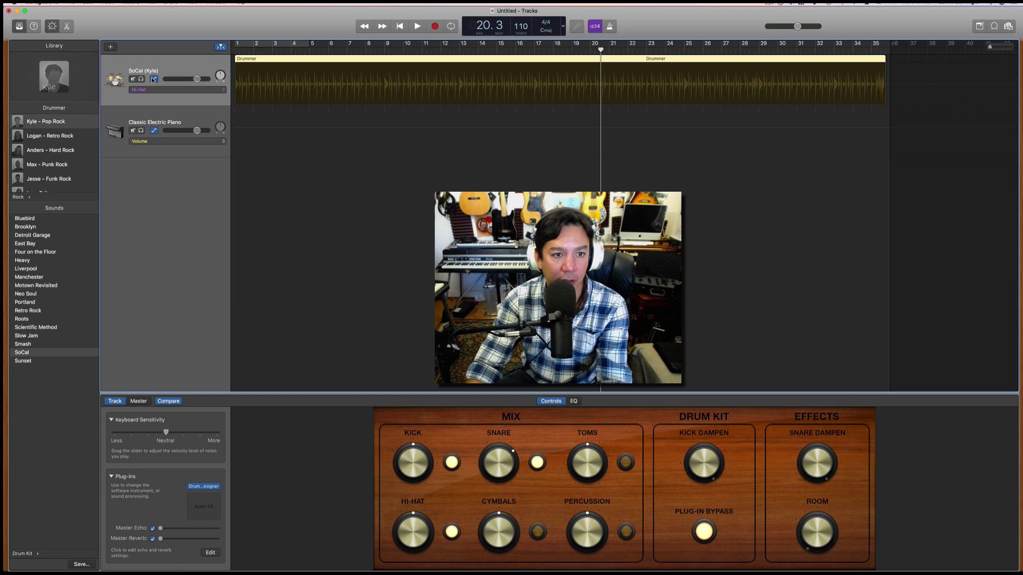
pyautogui.click(279, 89)
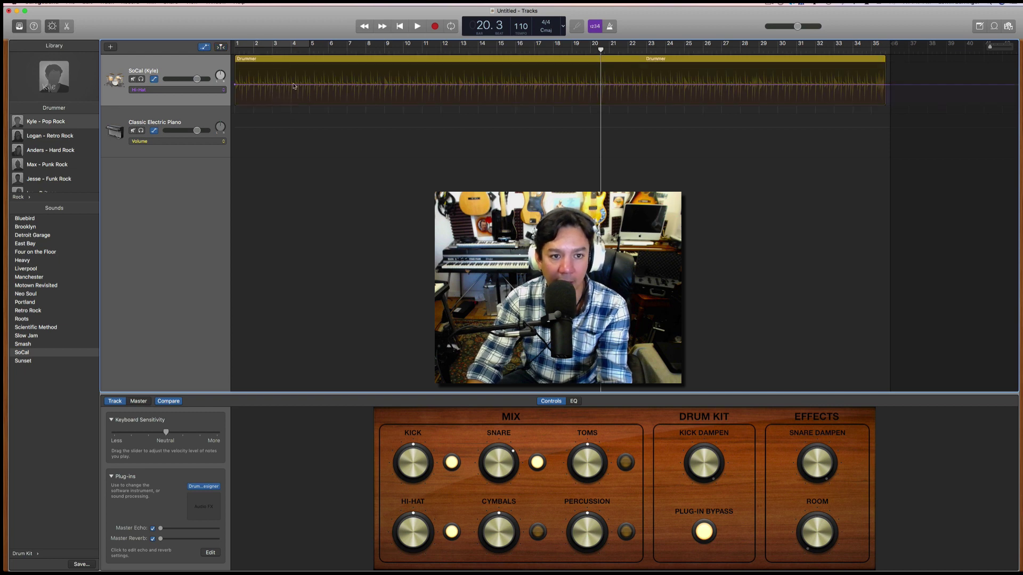
pyautogui.click(257, 85)
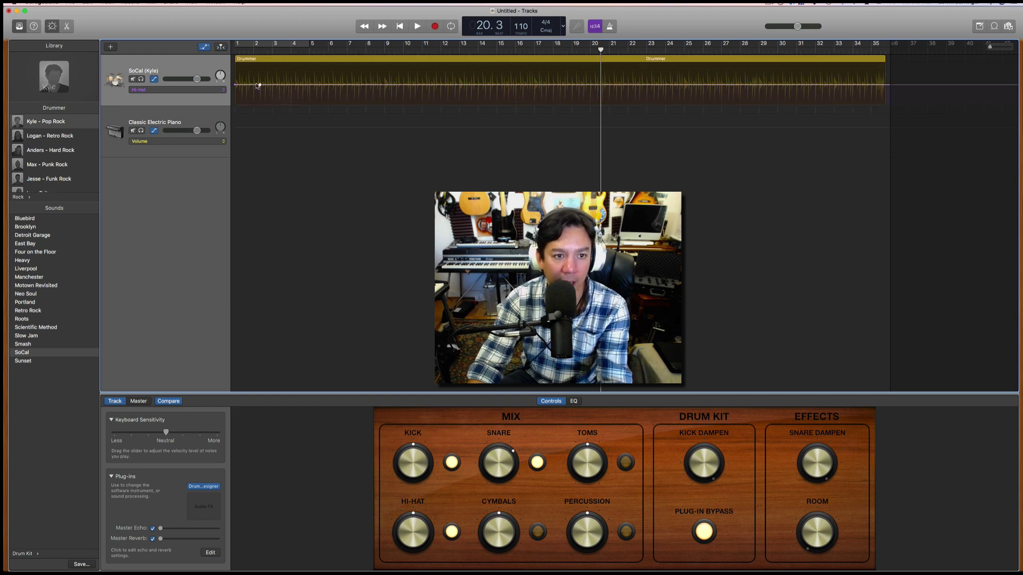
pyautogui.moveTo(251, 85)
pyautogui.mouseDown()
pyautogui.moveTo(256, 150)
pyautogui.moveTo(252, 86)
pyautogui.moveTo(261, 107)
pyautogui.moveTo(265, 85)
pyautogui.mouseUp()
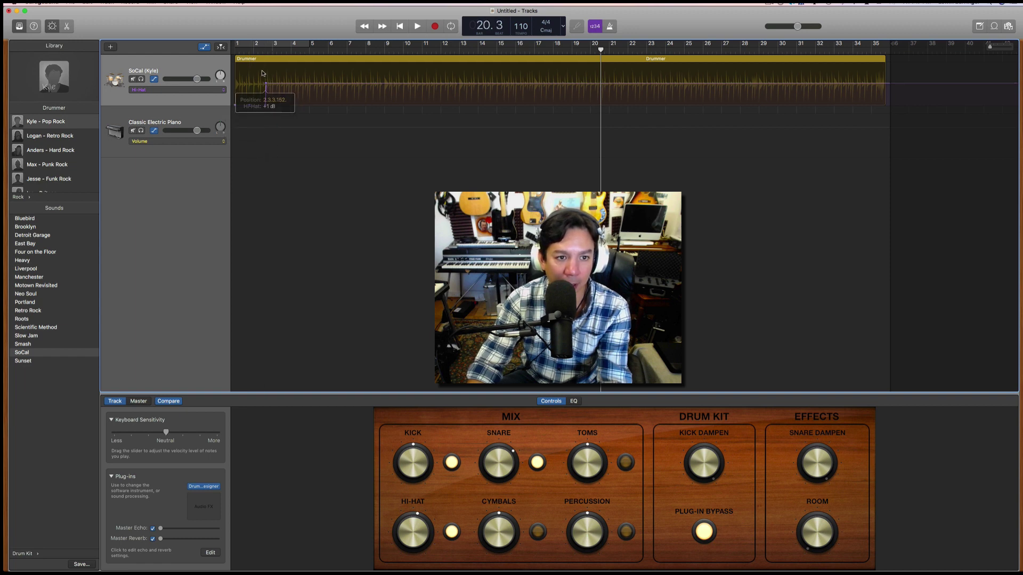
# Play back from bar 2 and near bar 1 to hear the quieter hi-hat
pyautogui.click(253, 51)
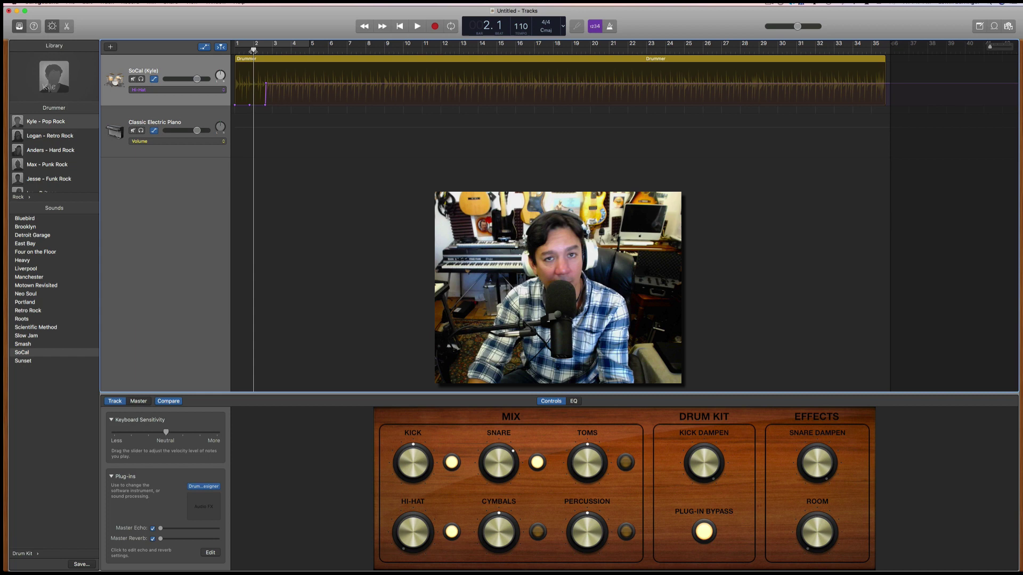
pyautogui.press('space')
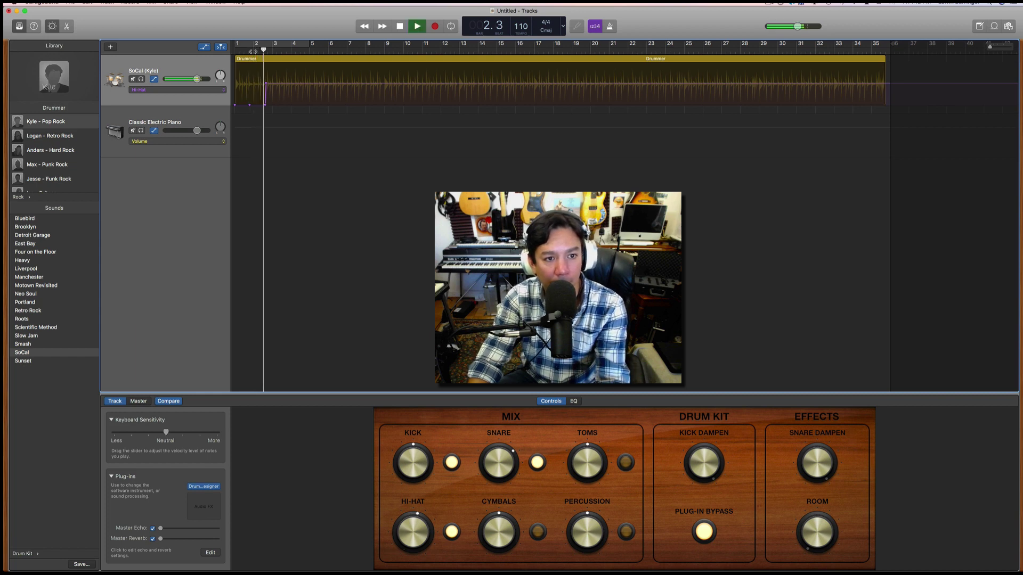
pyautogui.press('space')
pyautogui.click(245, 49)
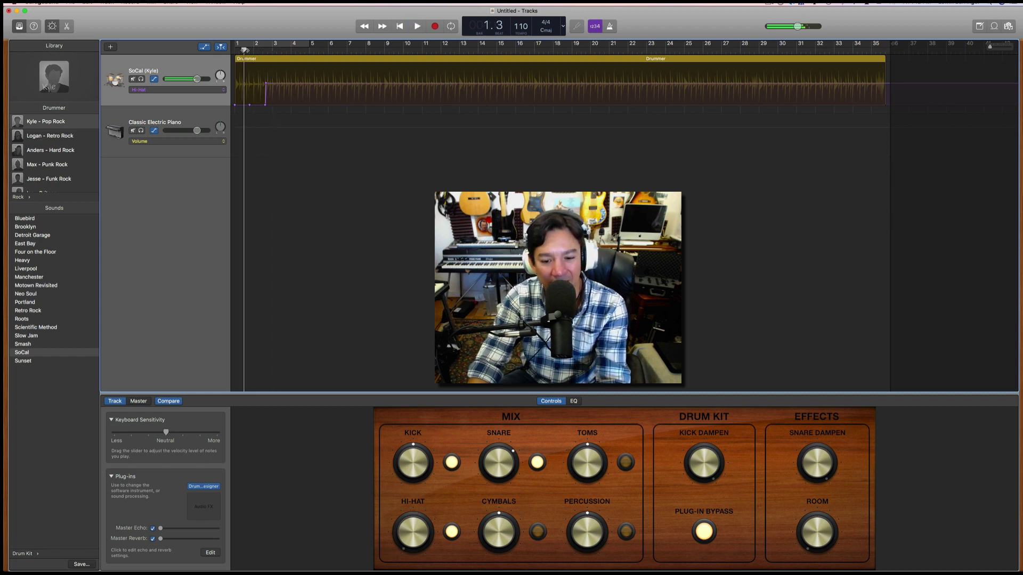
pyautogui.press('space')
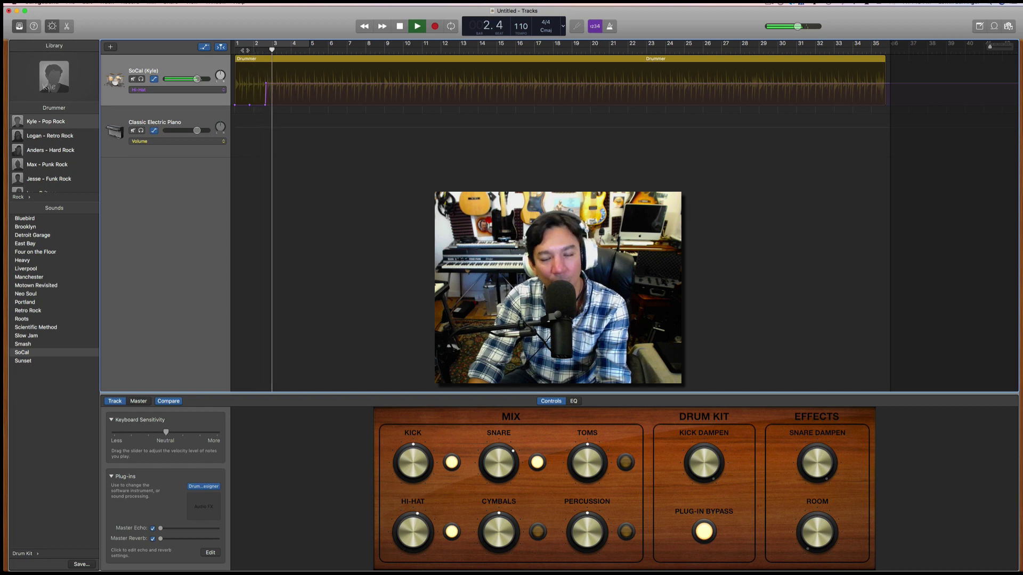
pyautogui.press('space')
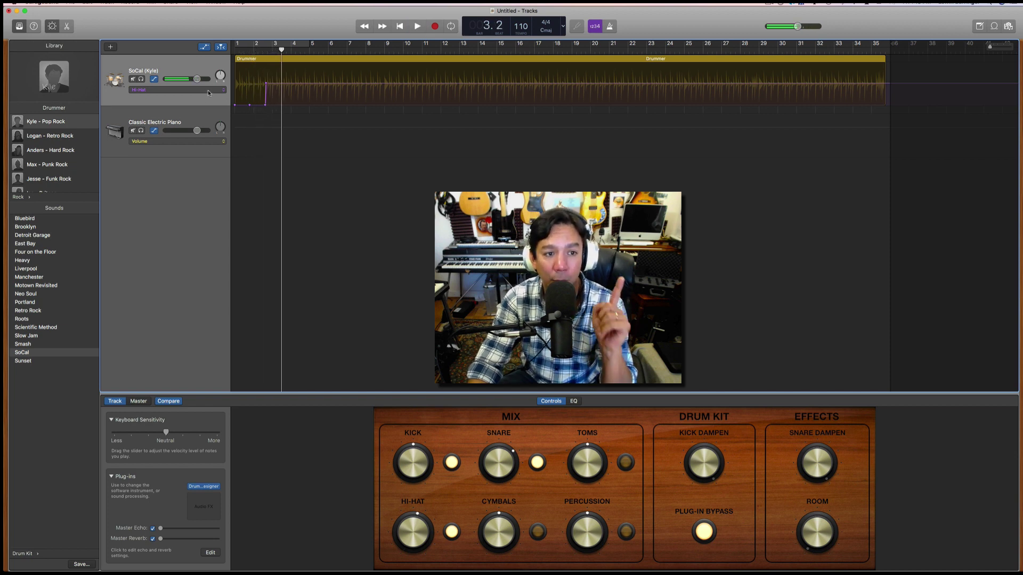
pyautogui.click(208, 91)
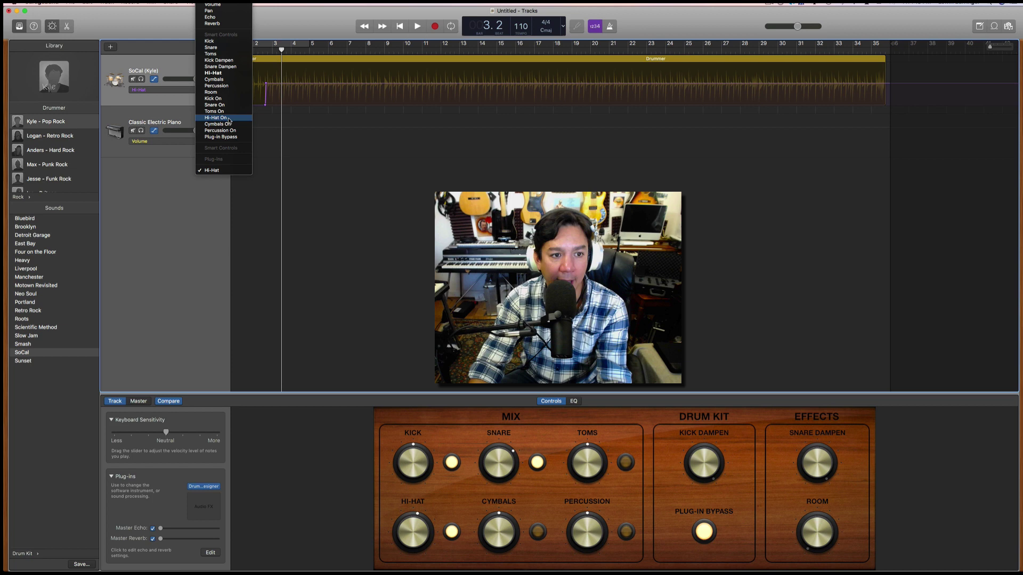
# Automate Hi-Hat On to switch the hi-hat off in the opening bars, then audition from bar 2
pyautogui.click(229, 118)
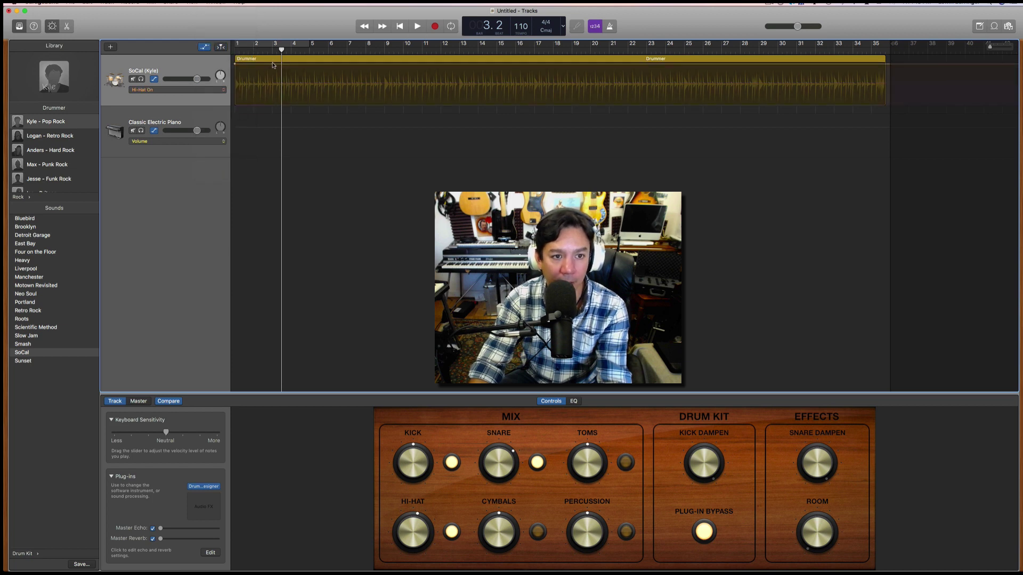
pyautogui.click(272, 65)
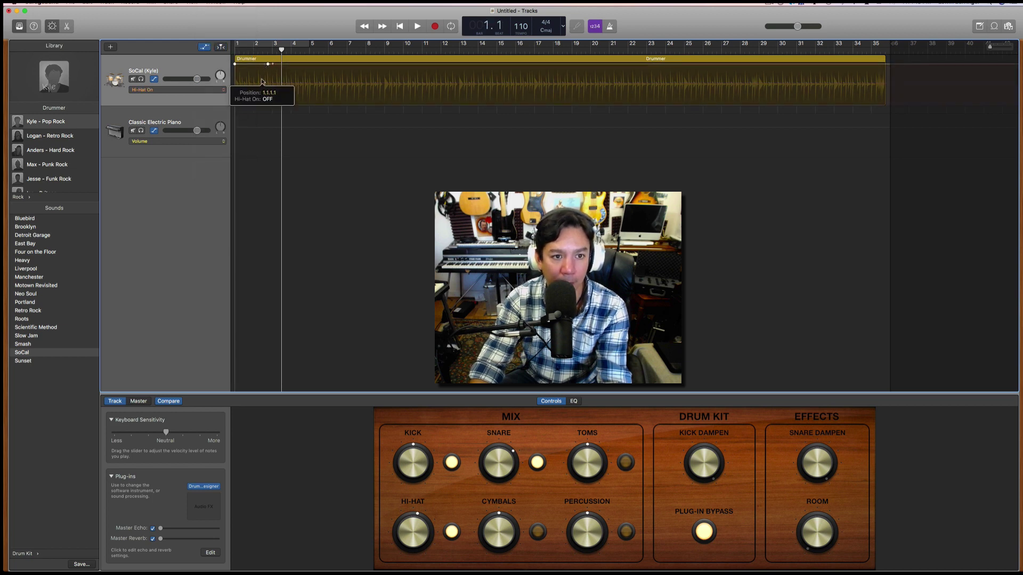
pyautogui.moveTo(262, 81); pyautogui.dragTo(268, 106)
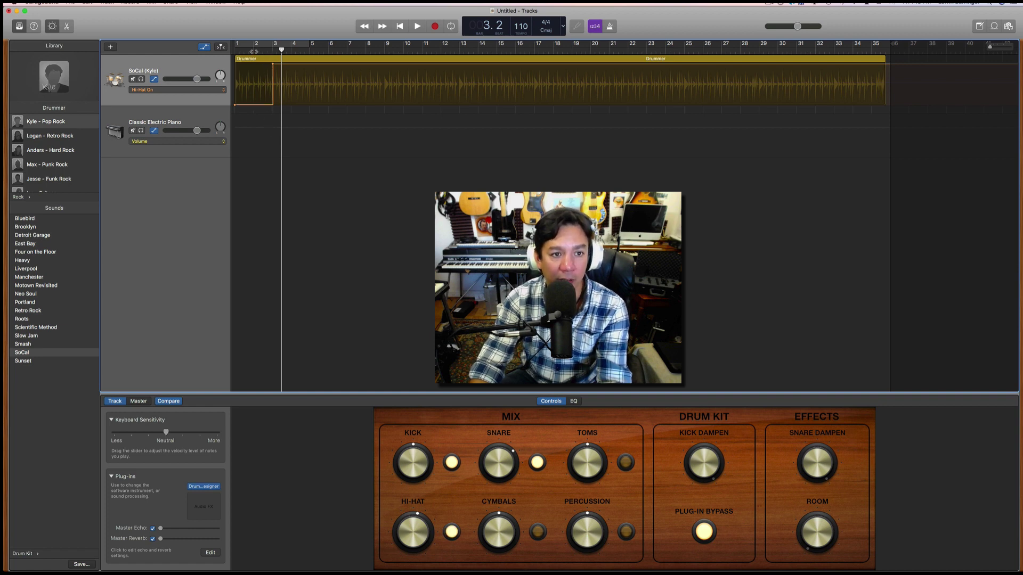
pyautogui.click(254, 50)
pyautogui.press('space')
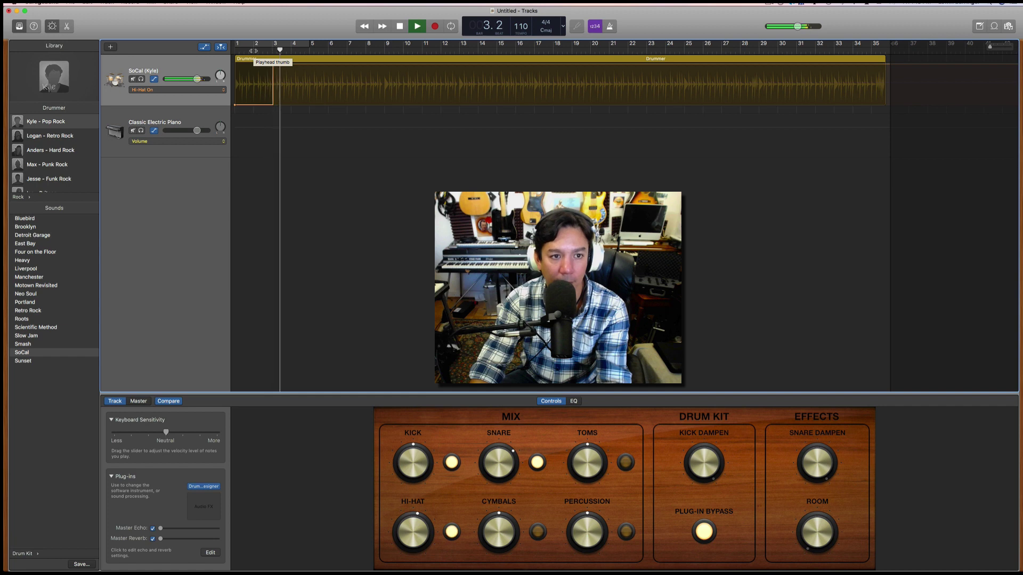
pyautogui.press('space')
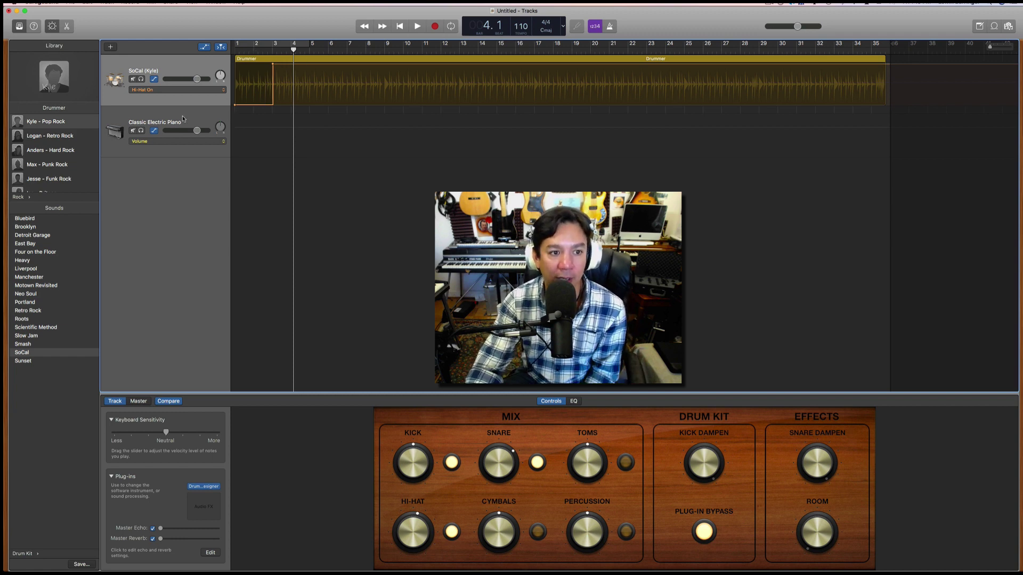
# Load the SoCal kit from the Library's Drum Kit section onto the Classic Electric Piano track
pyautogui.click(182, 117)
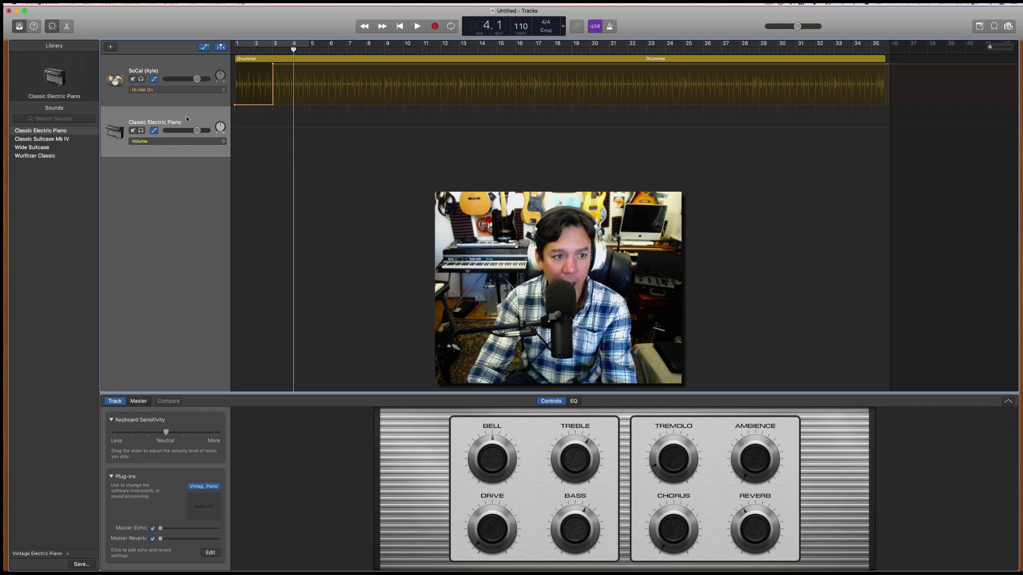
pyautogui.hscroll(-3, 64, 153)
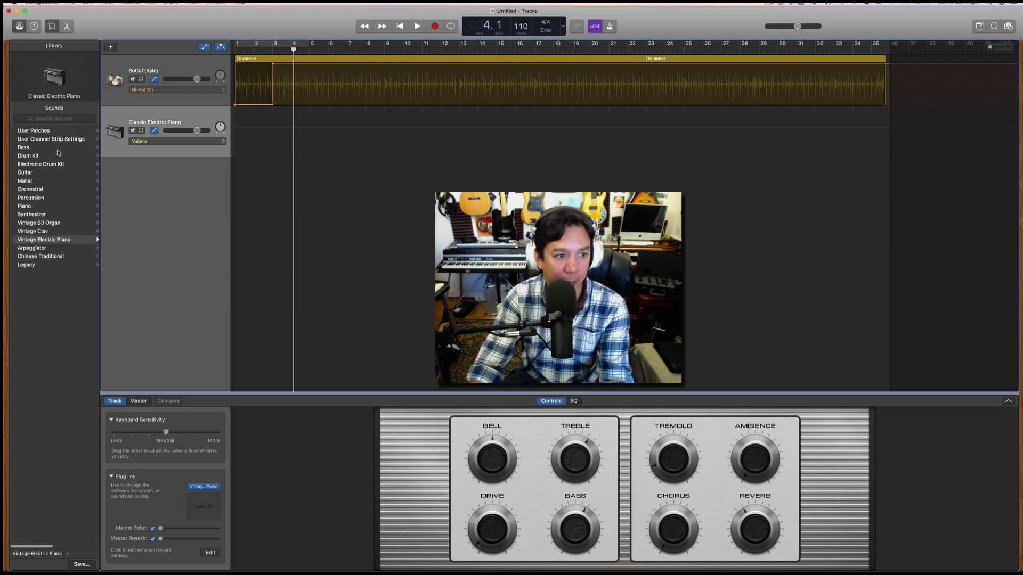
pyautogui.click(40, 157)
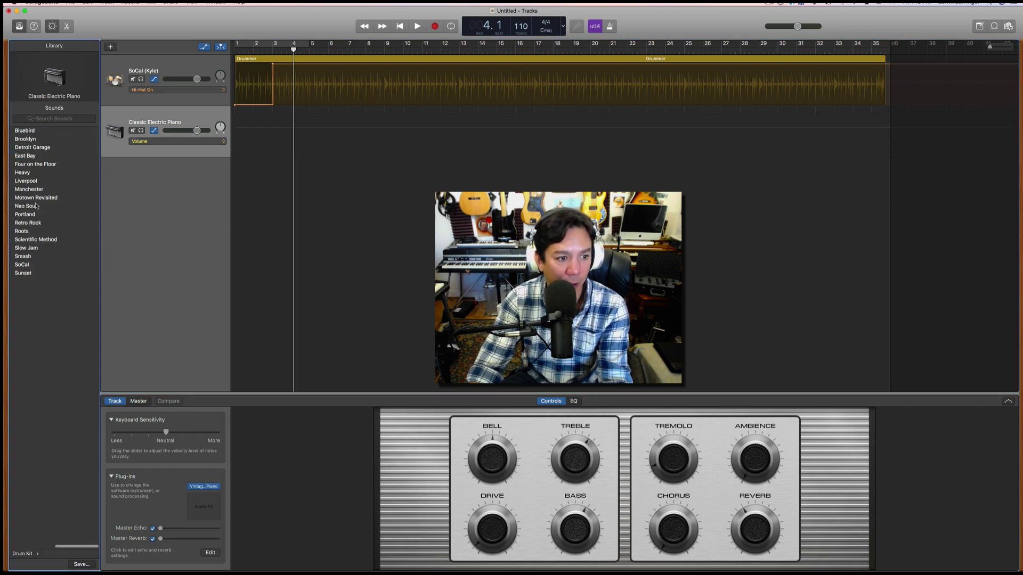
pyautogui.click(37, 265)
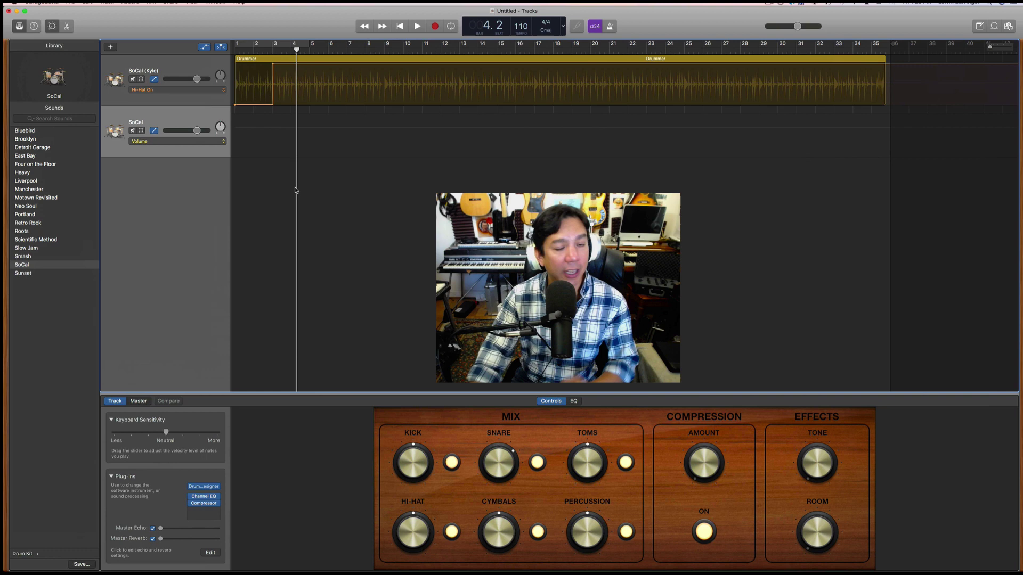
# Option-drag a copy of the Drummer region onto the new SoCal track and play from the start
pyautogui.click(262, 59)
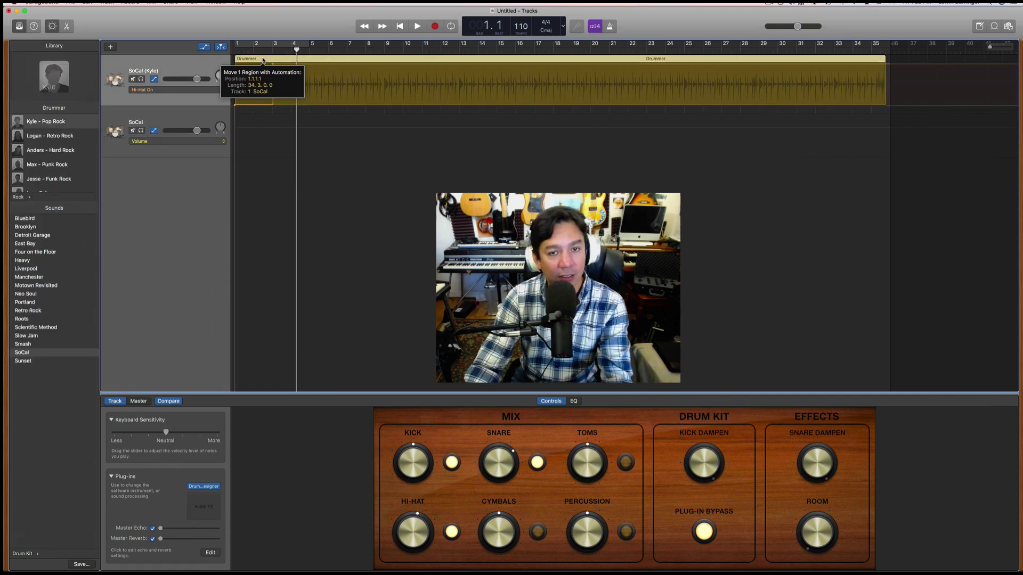
pyautogui.moveTo(263, 60); pyautogui.dragTo(261, 115)
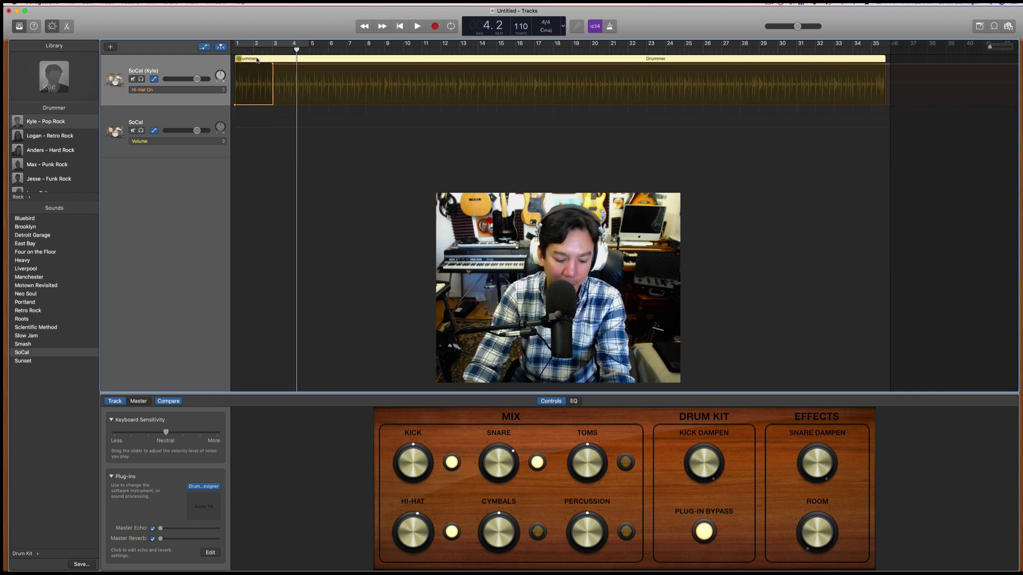
pyautogui.press('Return')
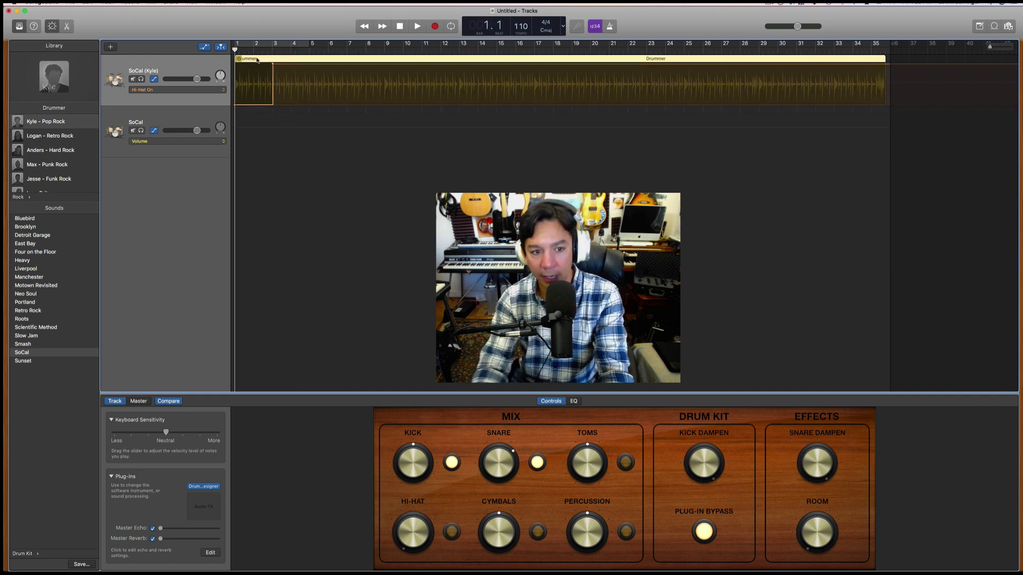
pyautogui.press('space')
# Mute the original SoCal (Kyle) track and play the copied drum part from the start
pyautogui.click(189, 116)
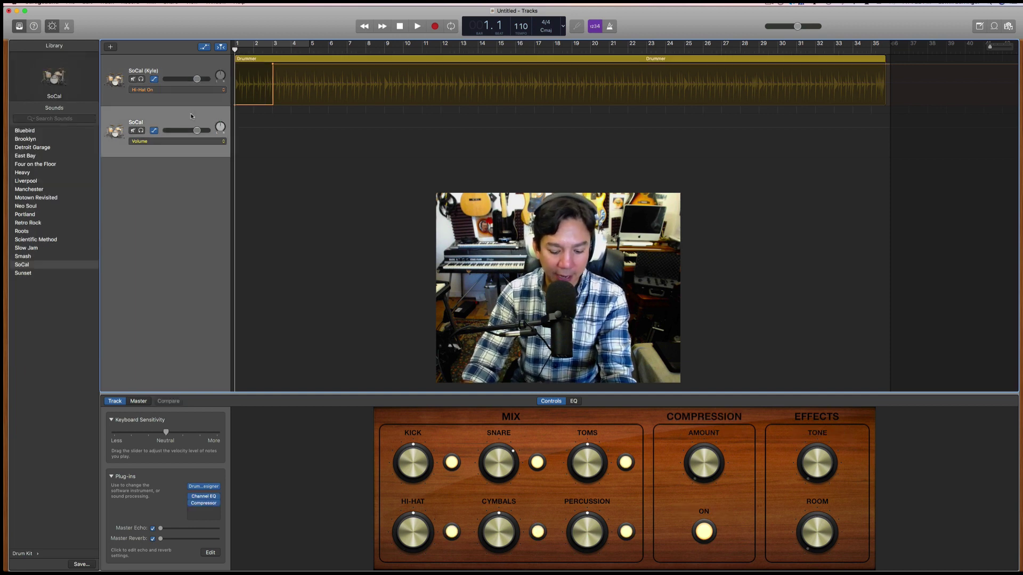
pyautogui.click(133, 79)
pyautogui.press('Return')
pyautogui.press('space')
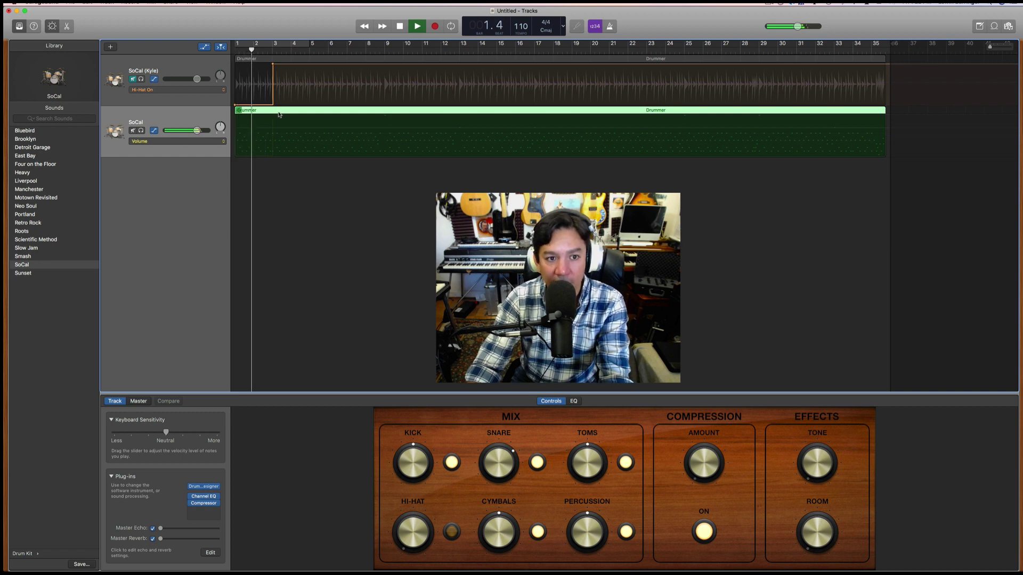
pyautogui.press('space')
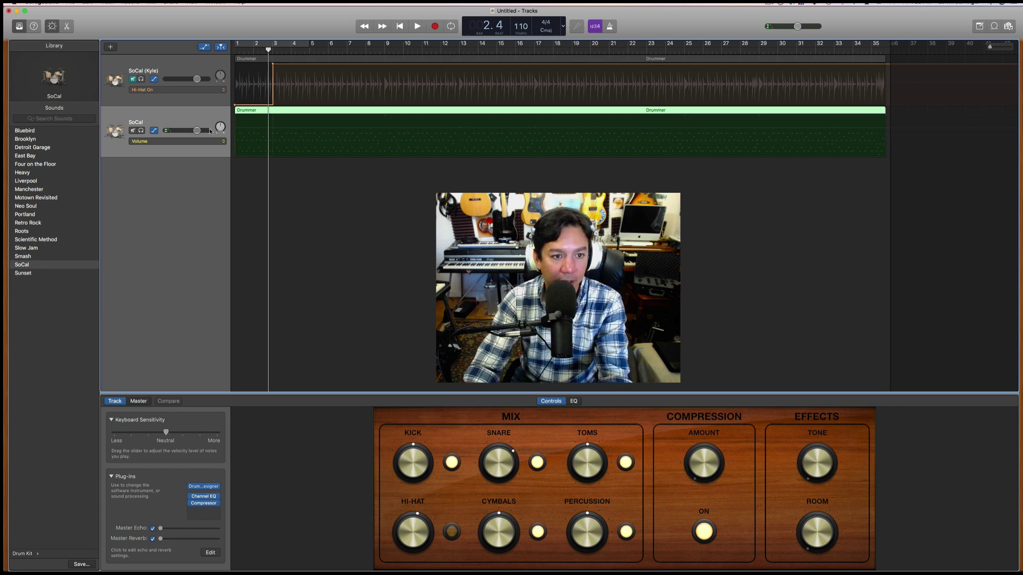
# Audition individual notes, including C2, in the Piano Roll to find the hi-hat row, then show Smart Controls
pyautogui.click(67, 26)
pyautogui.click(287, 488)
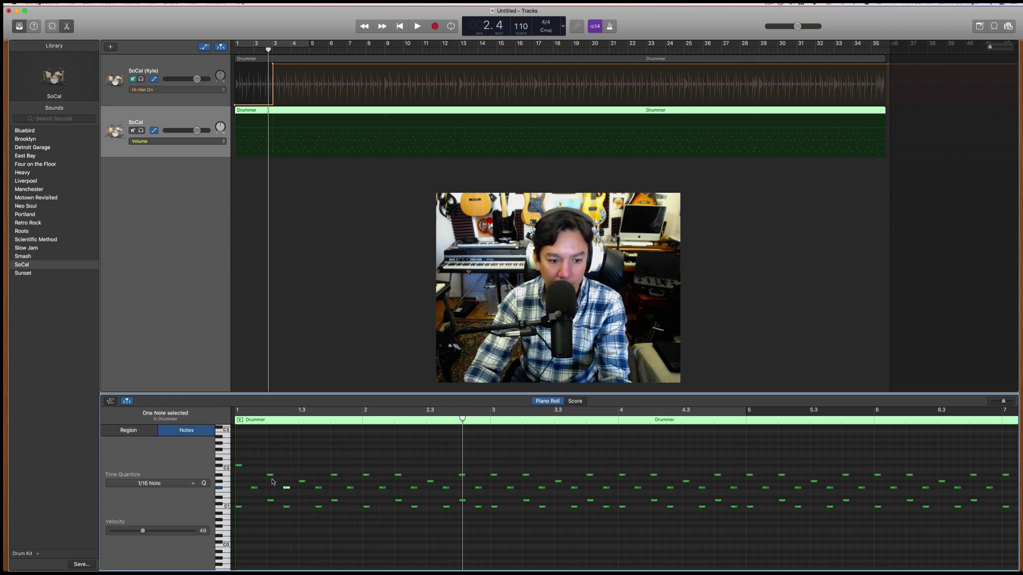
pyautogui.click(270, 475)
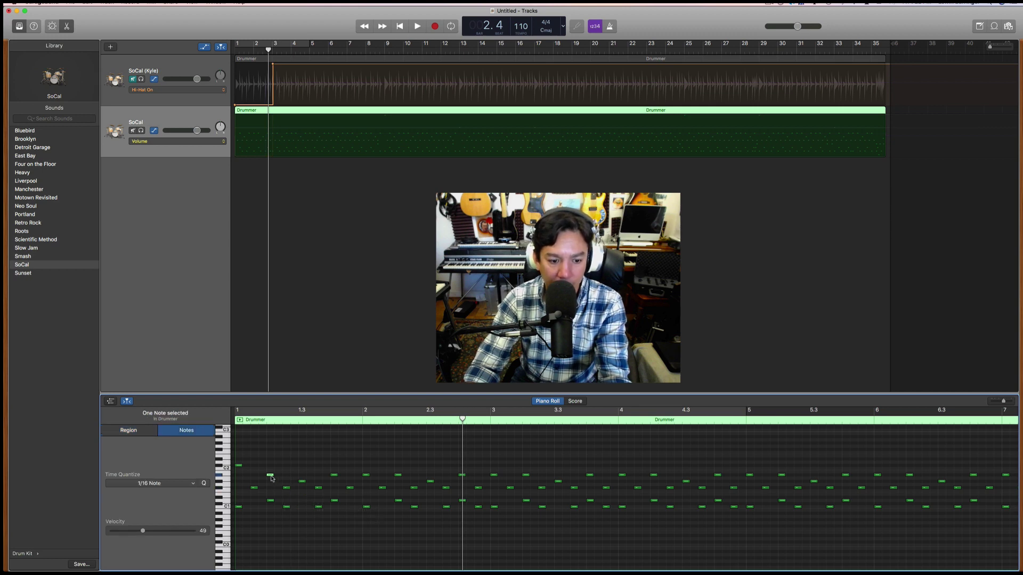
pyautogui.click(240, 465)
pyautogui.click(254, 488)
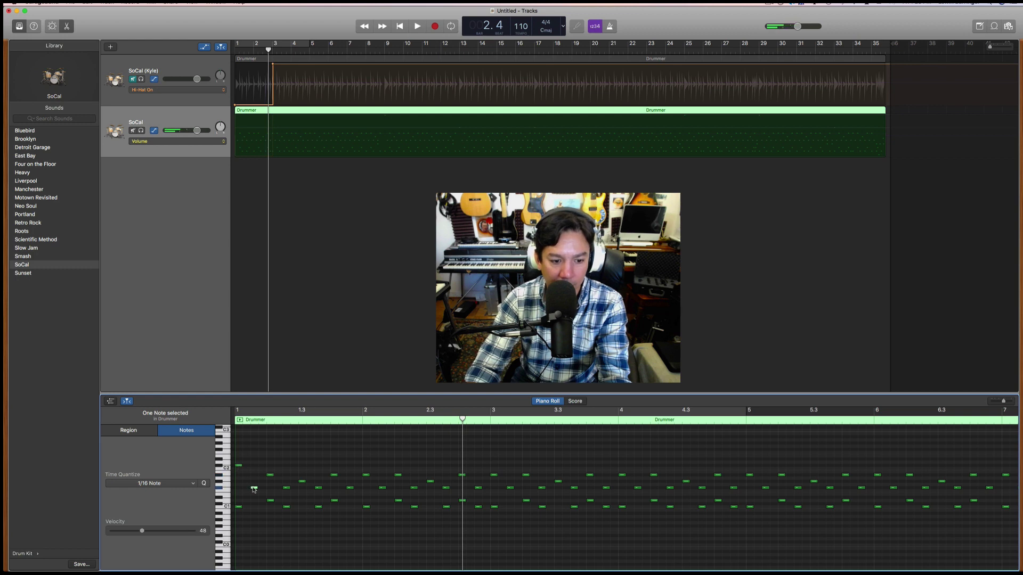
pyautogui.click(58, 26)
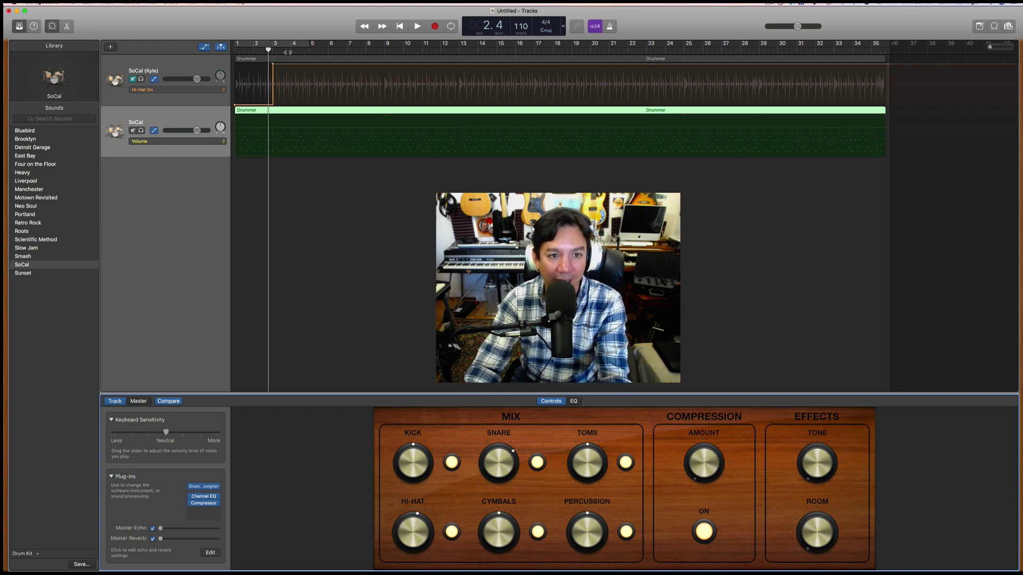
# Reopen the Piano Roll and marquee-select the entire hi-hat row of 132 notes
pyautogui.click(66, 27)
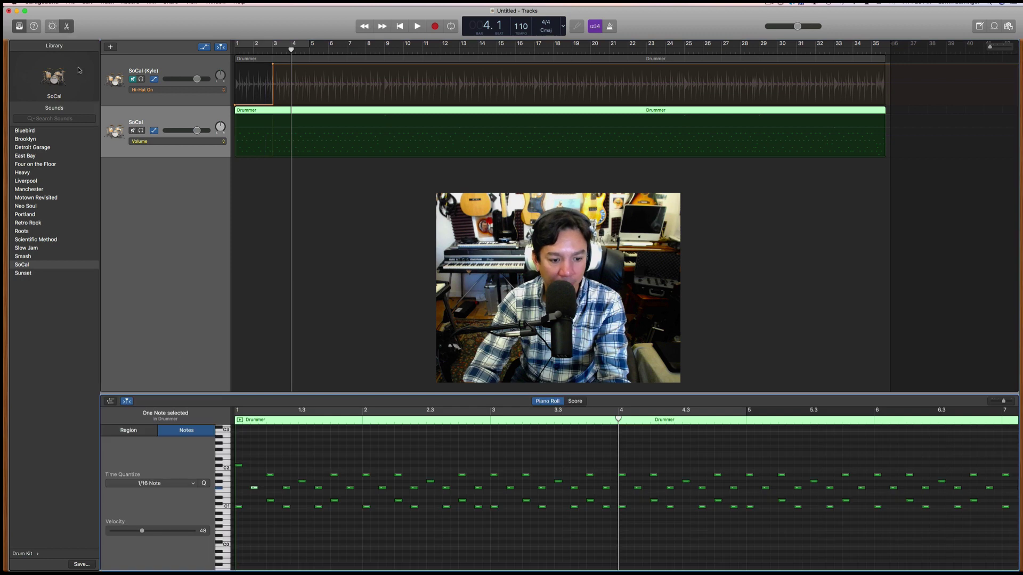
pyautogui.click(542, 507)
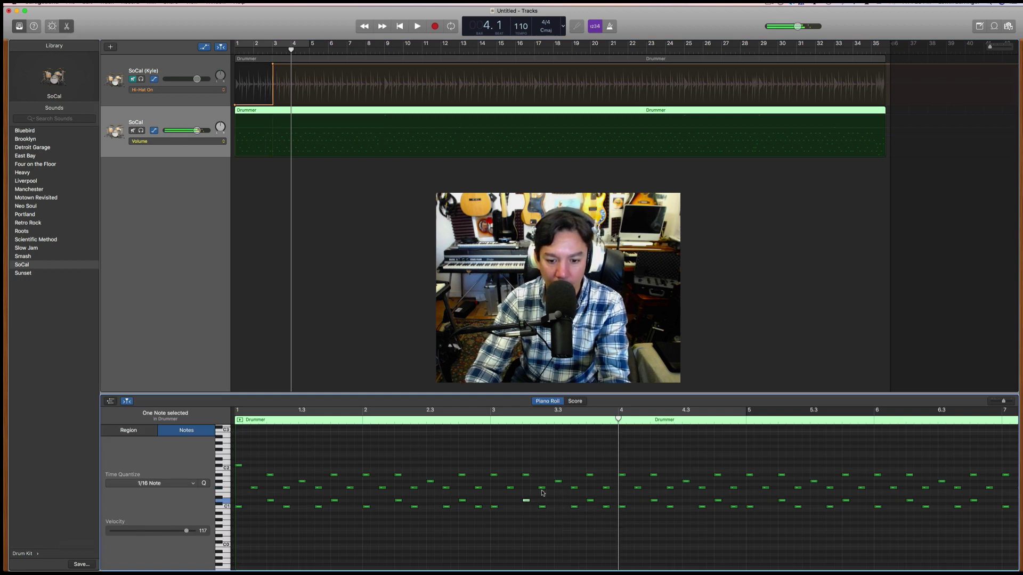
pyautogui.click(544, 490)
pyautogui.click(542, 488)
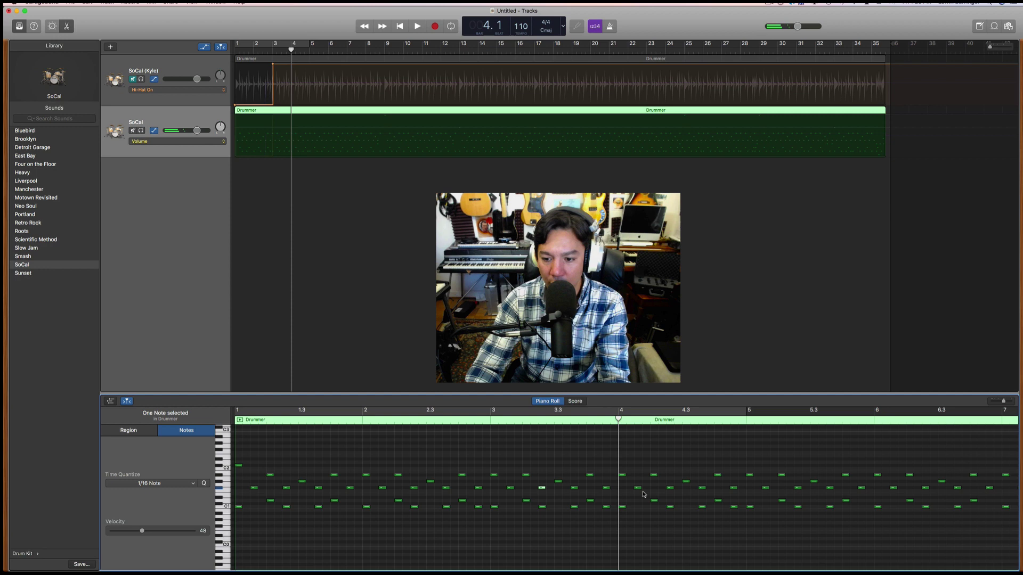
pyautogui.moveTo(782, 491); pyautogui.dragTo(235, 491)
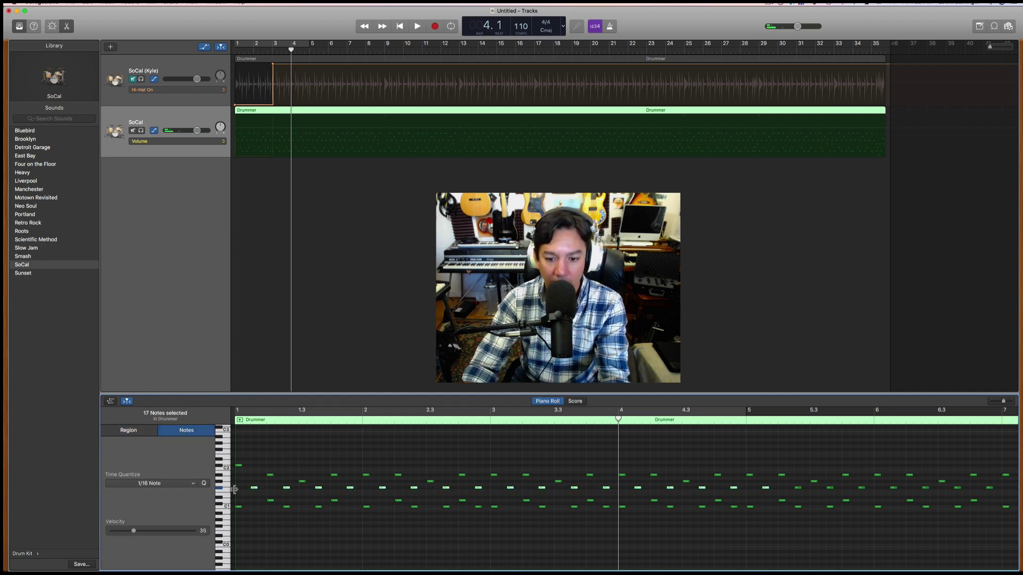
pyautogui.moveTo(1005, 402); pyautogui.dragTo(967, 404)
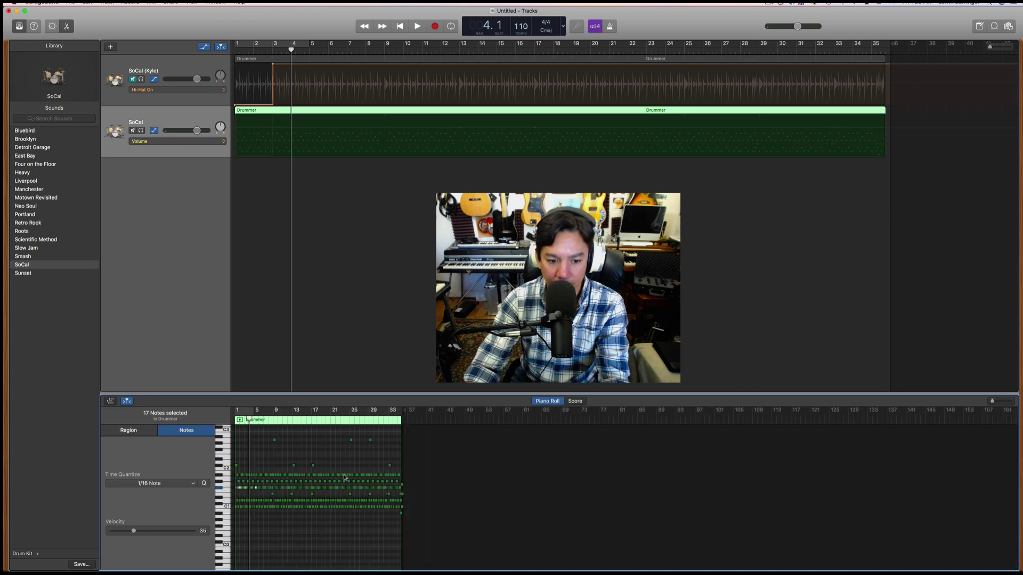
pyautogui.click(274, 494)
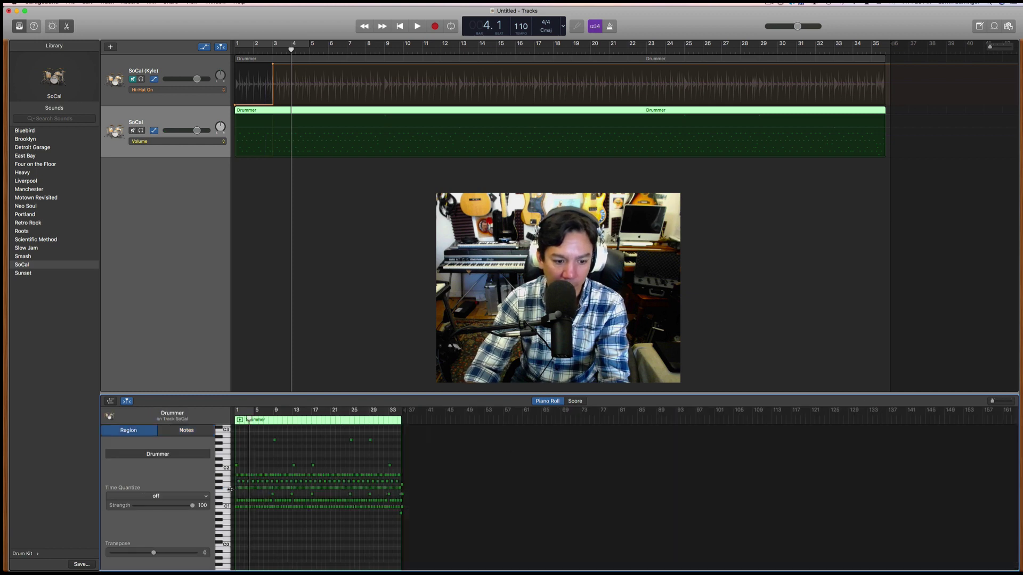
pyautogui.moveTo(232, 491); pyautogui.dragTo(251, 490)
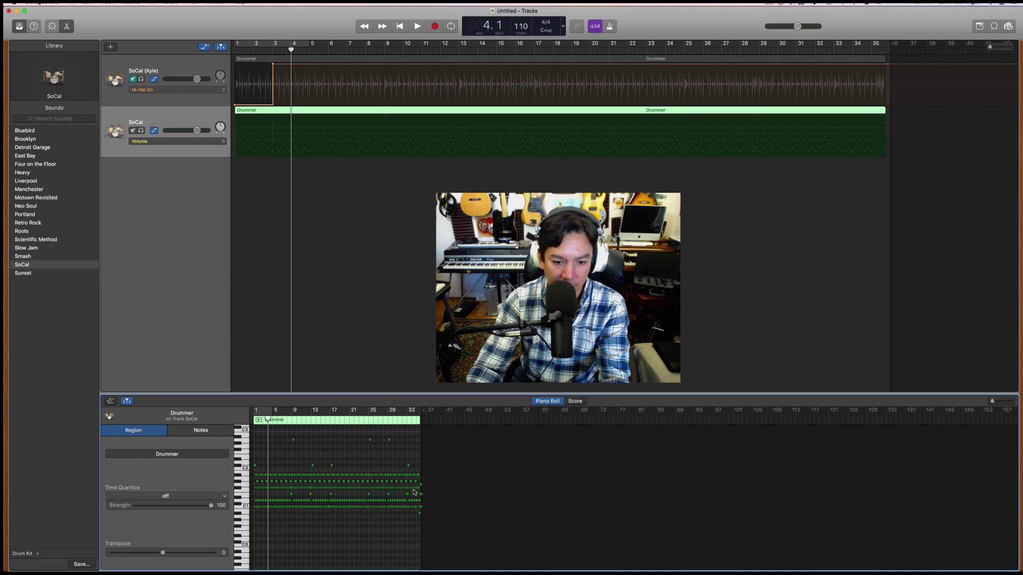
pyautogui.moveTo(419, 485); pyautogui.dragTo(243, 490)
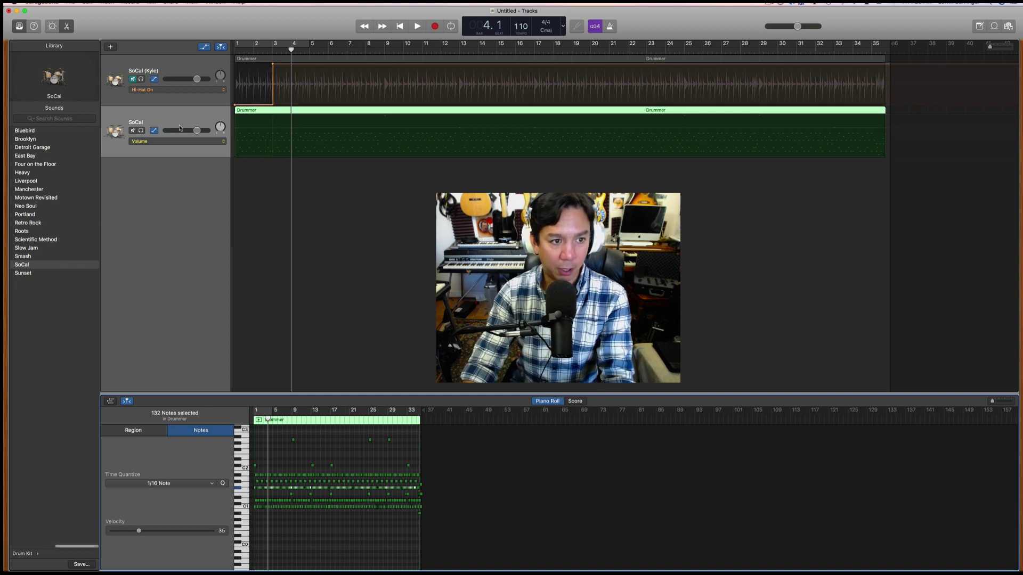
# Add a third SoCal track, paste the hi-hat notes onto it, and mute the second track
pyautogui.press('super+d')
pyautogui.click(179, 165)
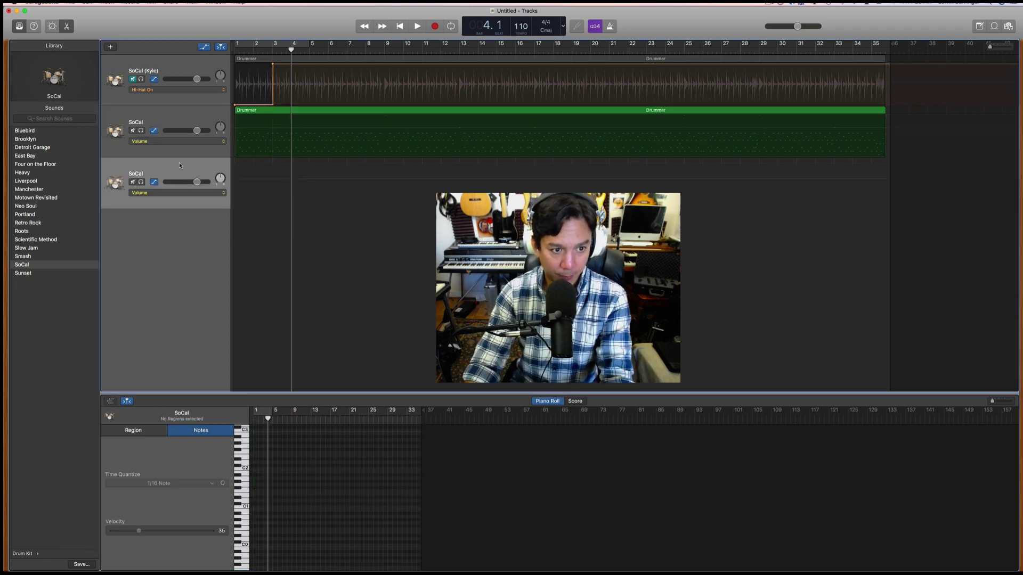
pyautogui.press('super+v')
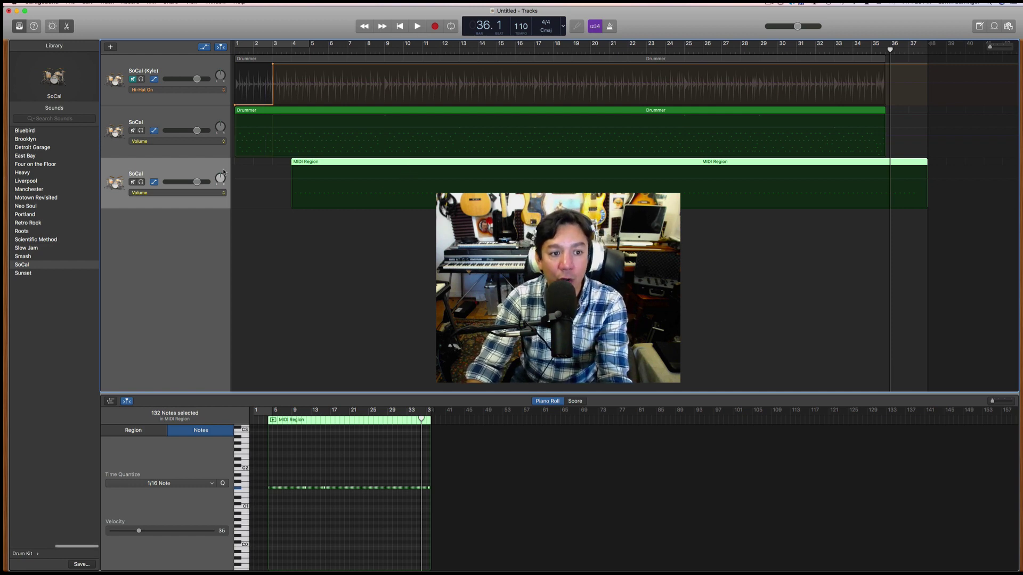
pyautogui.moveTo(220, 179)
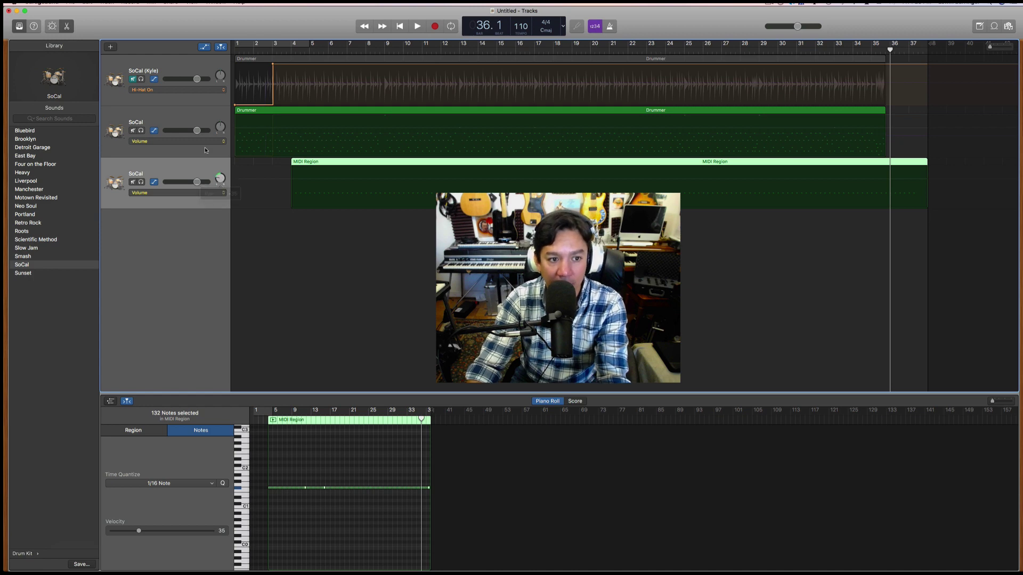
pyautogui.click(134, 131)
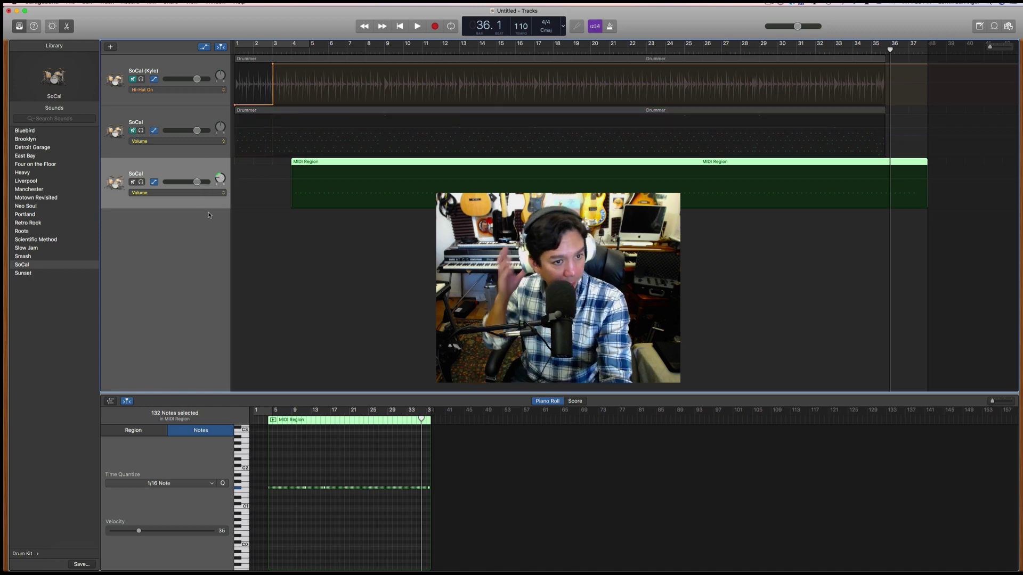
pyautogui.press('space')
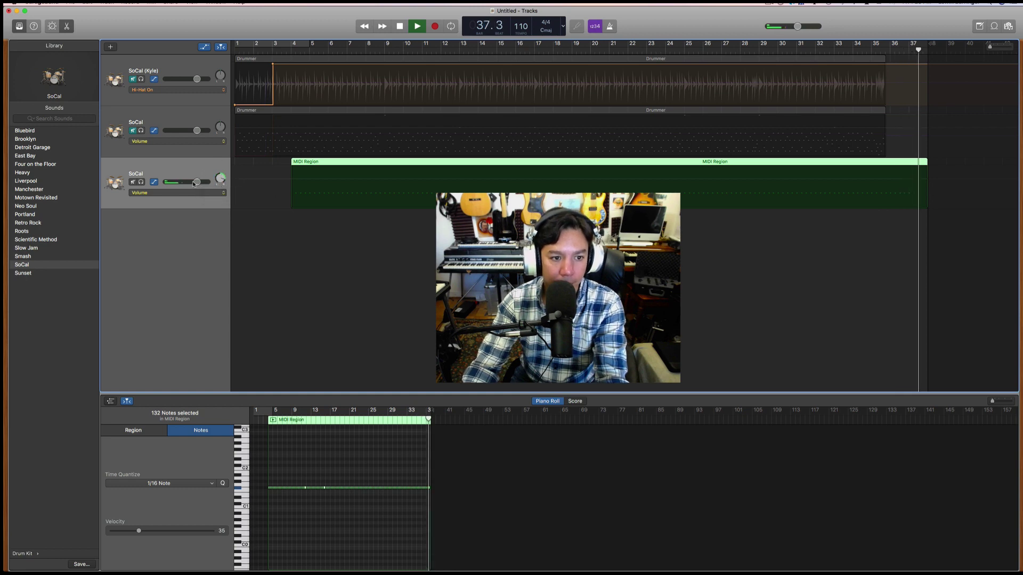
# Turn the third track up to about +4.9 dB and listen back from around bar 7
pyautogui.moveTo(197, 181); pyautogui.dragTo(206, 182)
pyautogui.press('space')
pyautogui.click(362, 48)
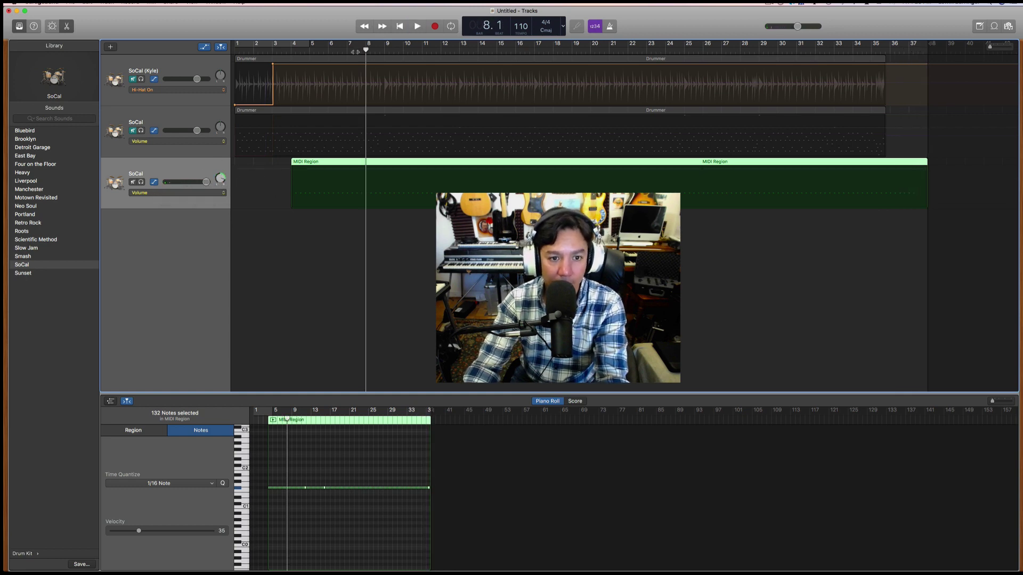
pyautogui.press('space')
pyautogui.moveTo(220, 181)
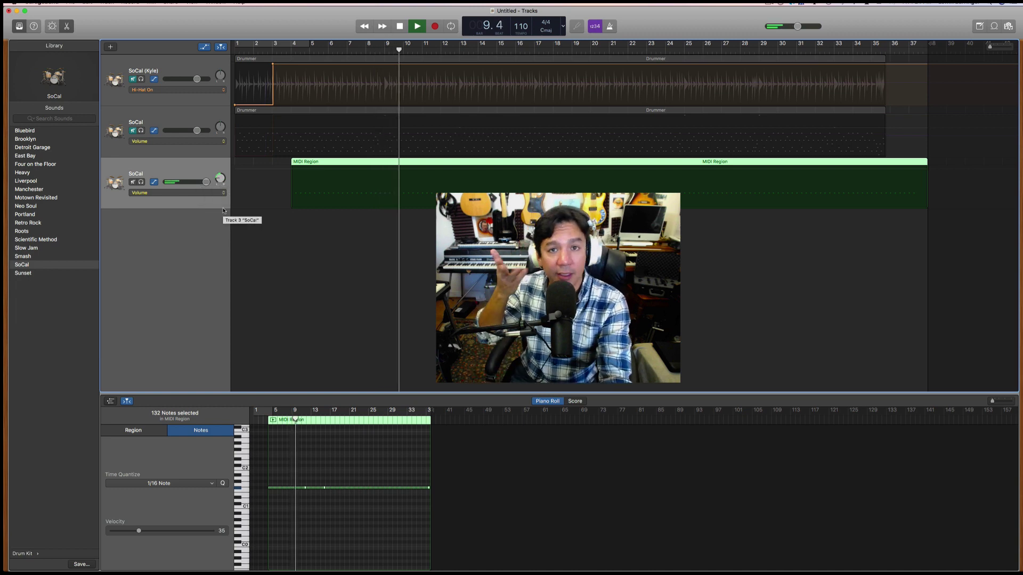
pyautogui.press('space')
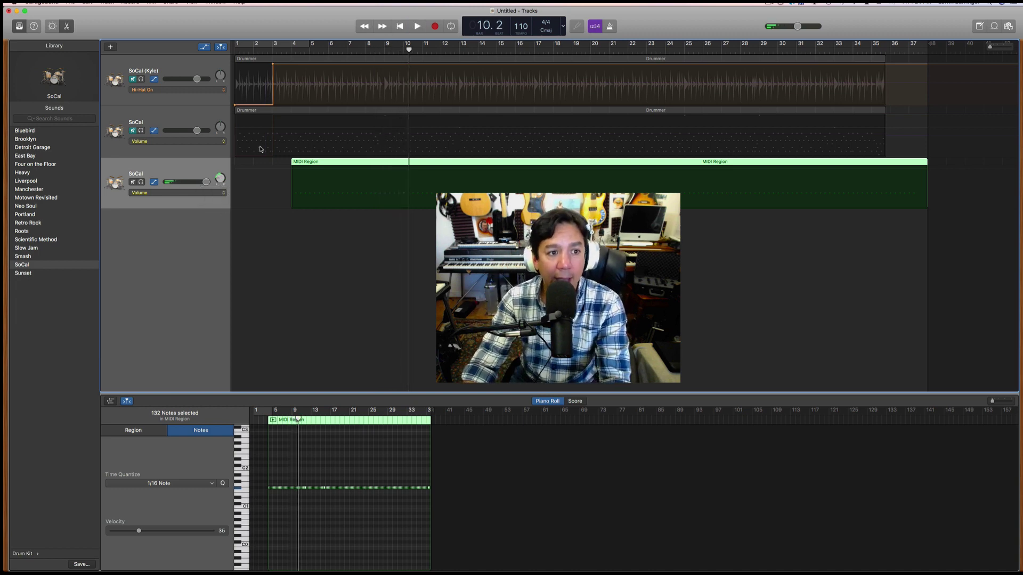
pyautogui.click(192, 64)
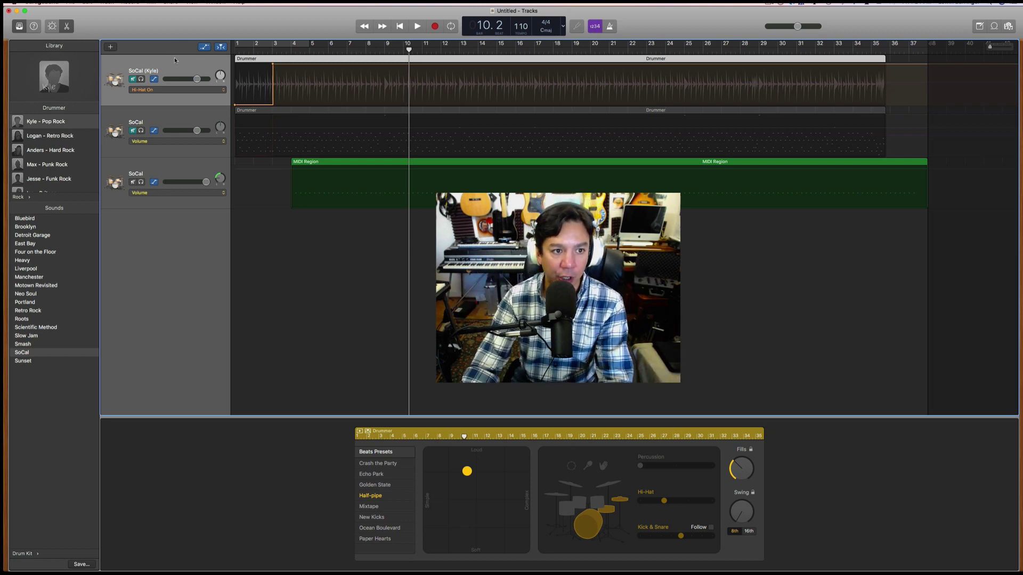
# Verify the Hi-Hat is off in the original drummer track's Smart Controls, then show the third SoCal track's kit mix controls
pyautogui.click(52, 26)
pyautogui.click(454, 529)
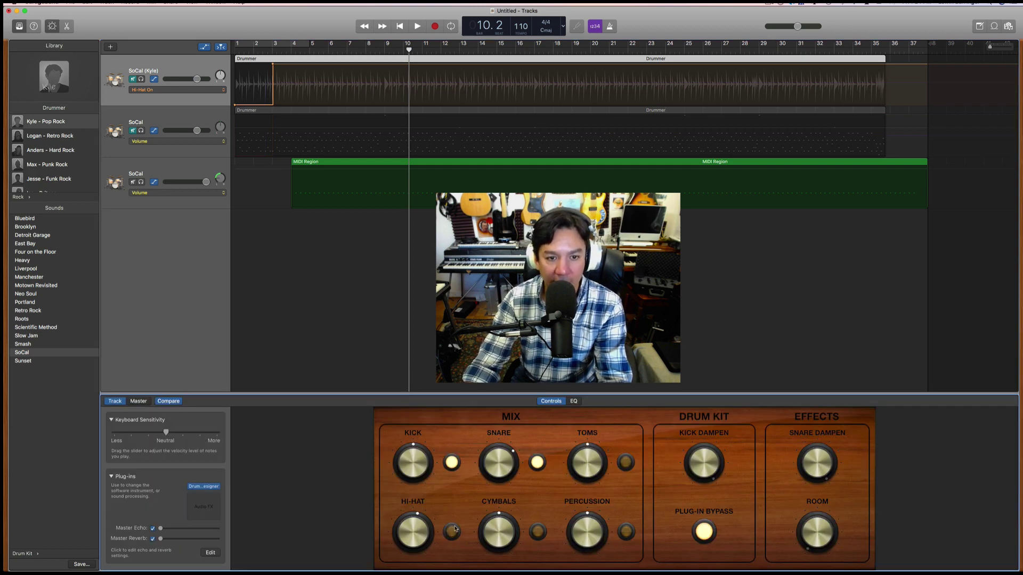
pyautogui.click(178, 169)
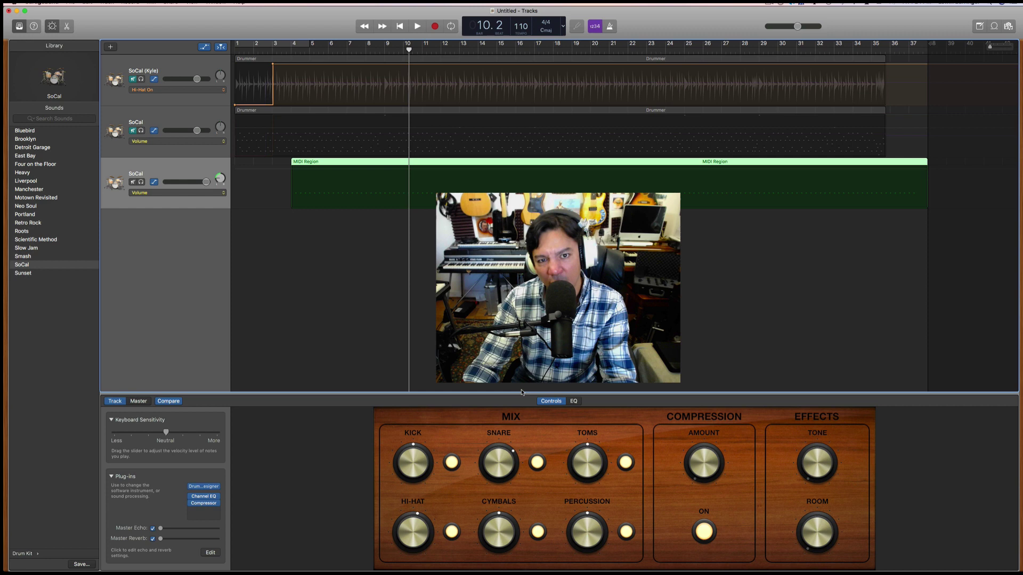